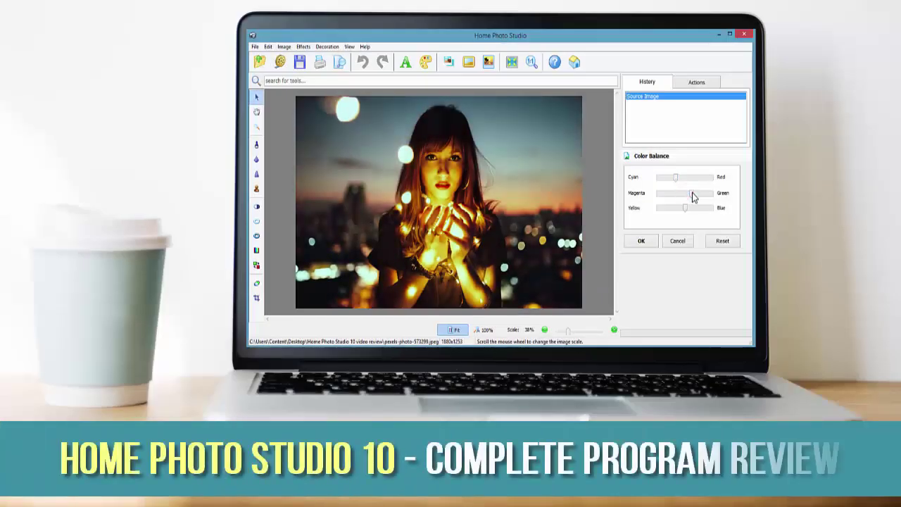
# Step: Nudge the colour balance toward yellow and adjust the cyan–red balance
pyautogui.moveTo(685, 208); pyautogui.dragTo(672, 211)
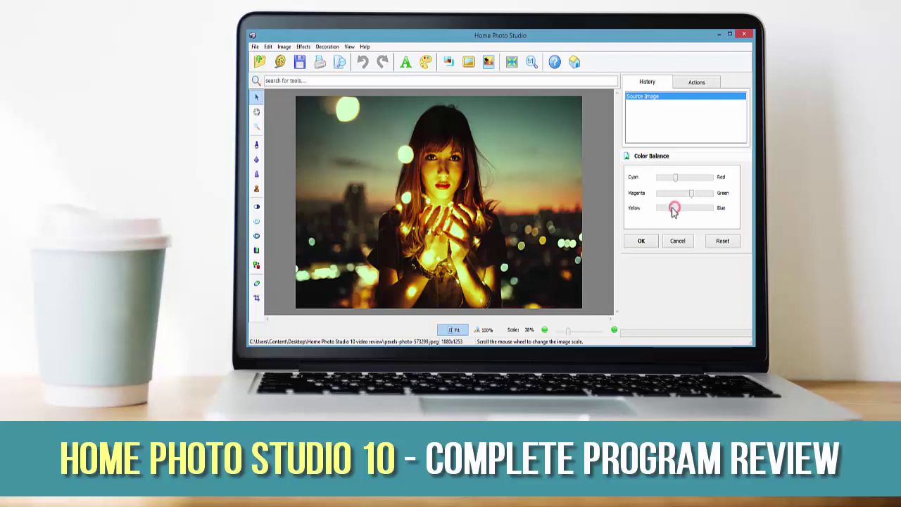
pyautogui.moveTo(675, 178); pyautogui.dragTo(694, 185)
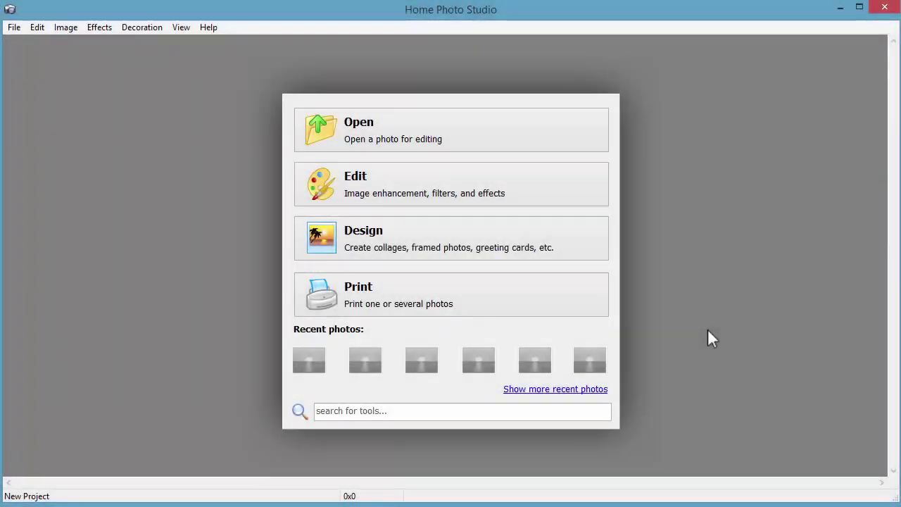
pyautogui.click(531, 190)
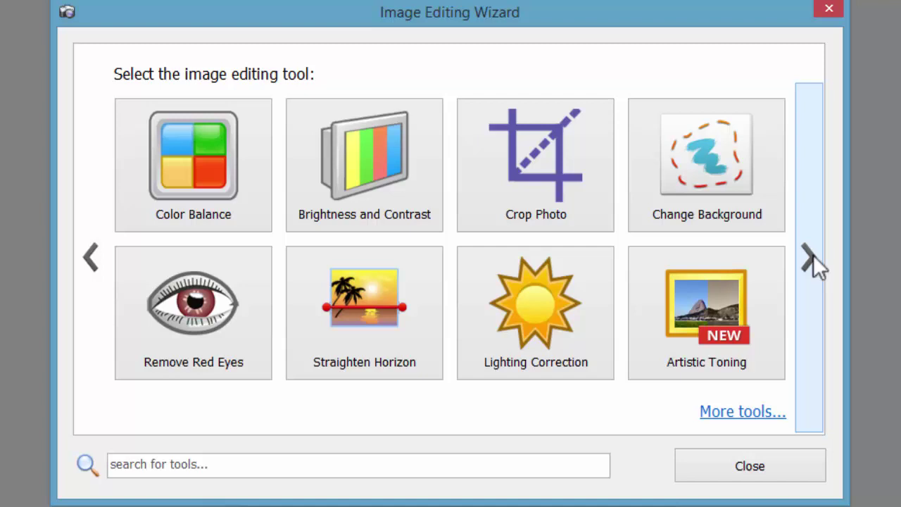
pyautogui.click(809, 259)
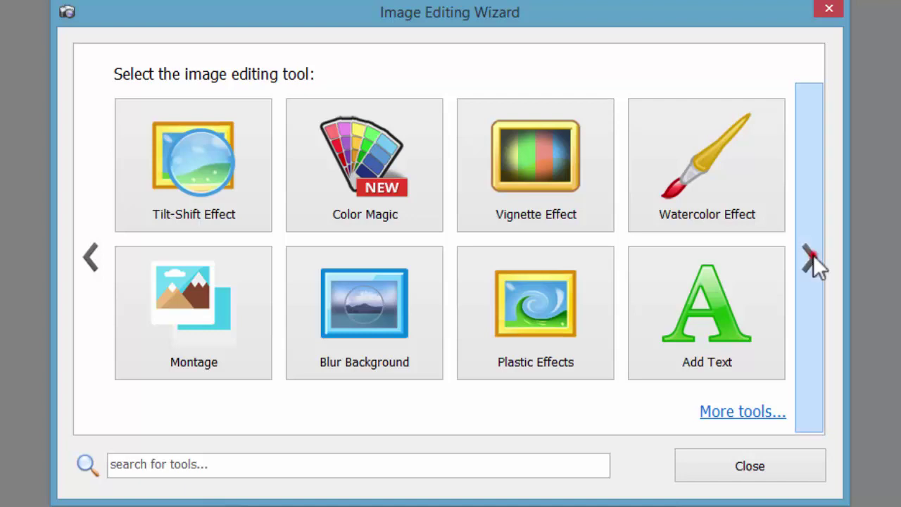
pyautogui.click(809, 257)
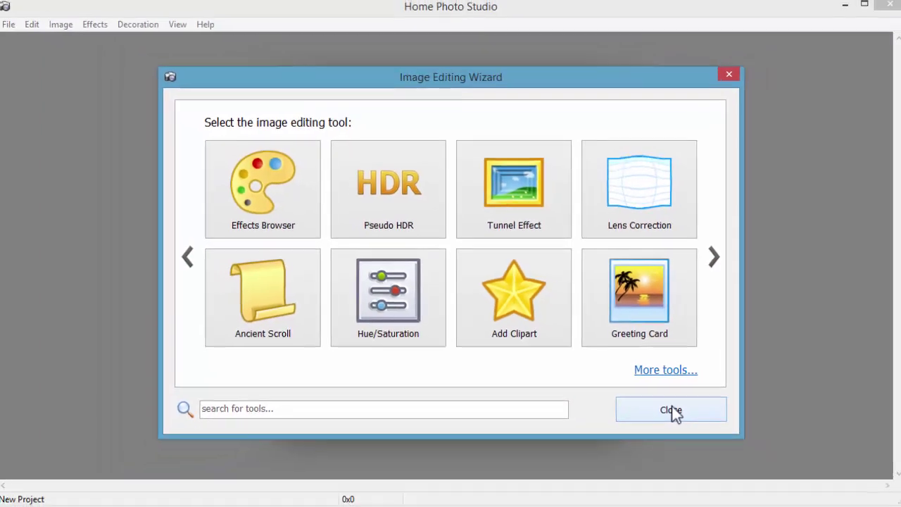
pyautogui.click(668, 408)
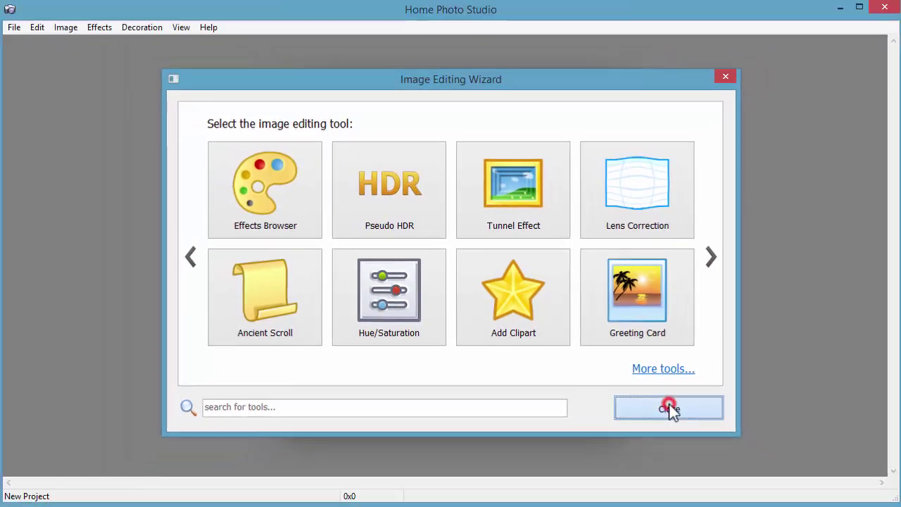
pyautogui.click(488, 240)
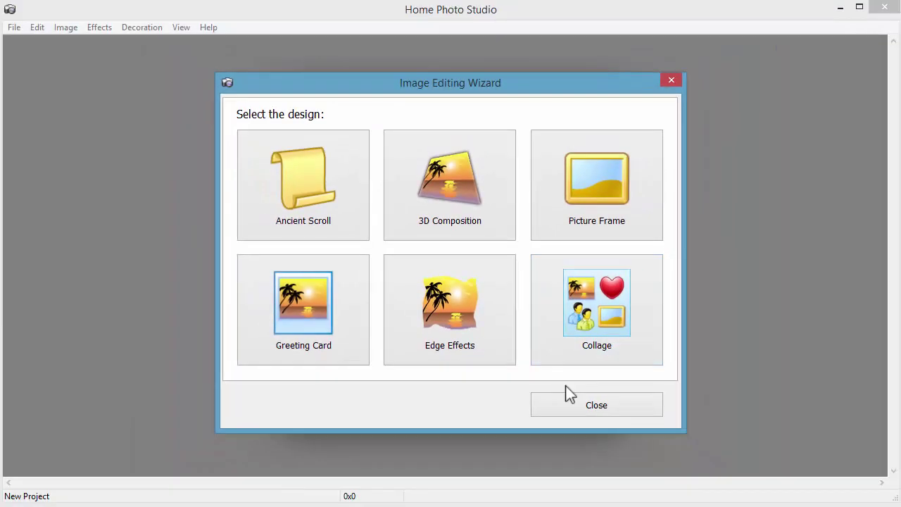
pyautogui.click(568, 401)
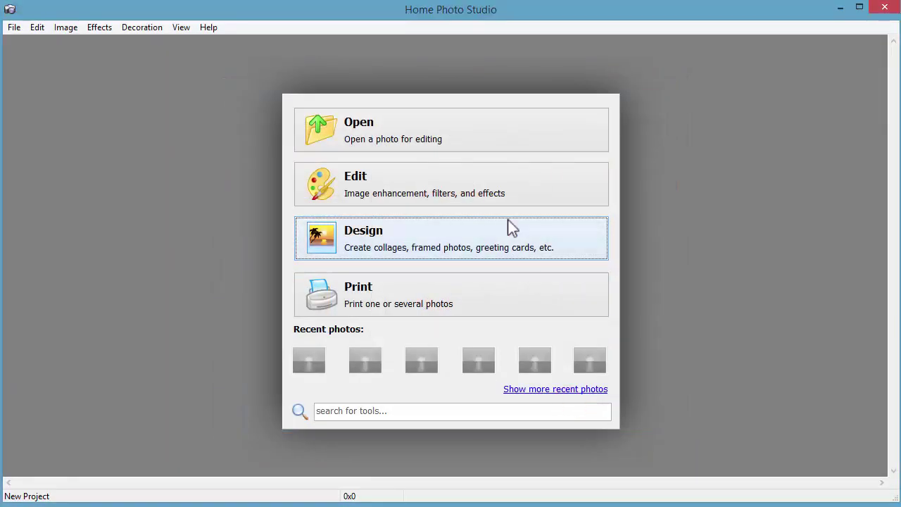
# Step: Open pexels-photo-573238, the night umbrella photo, and look through the Image menu
pyautogui.click(483, 125)
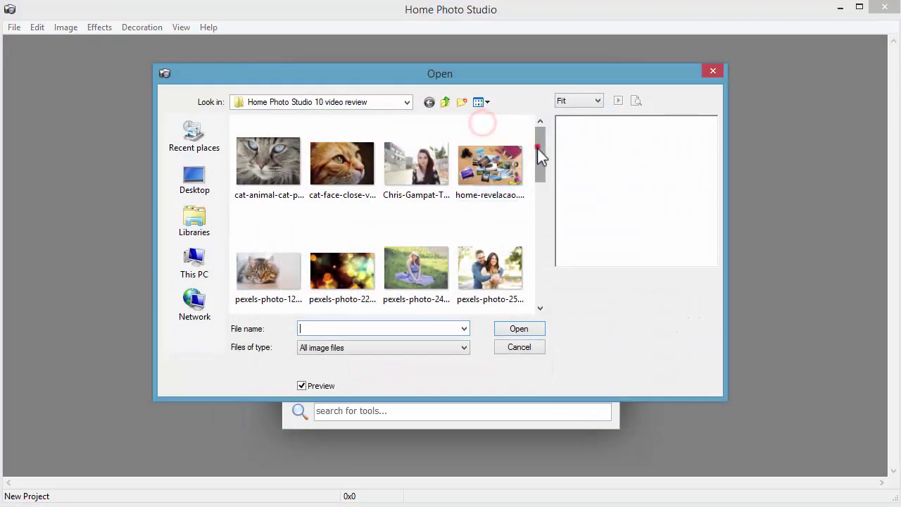
pyautogui.moveTo(537, 145); pyautogui.dragTo(538, 211)
pyautogui.click(487, 135)
pyautogui.click(512, 328)
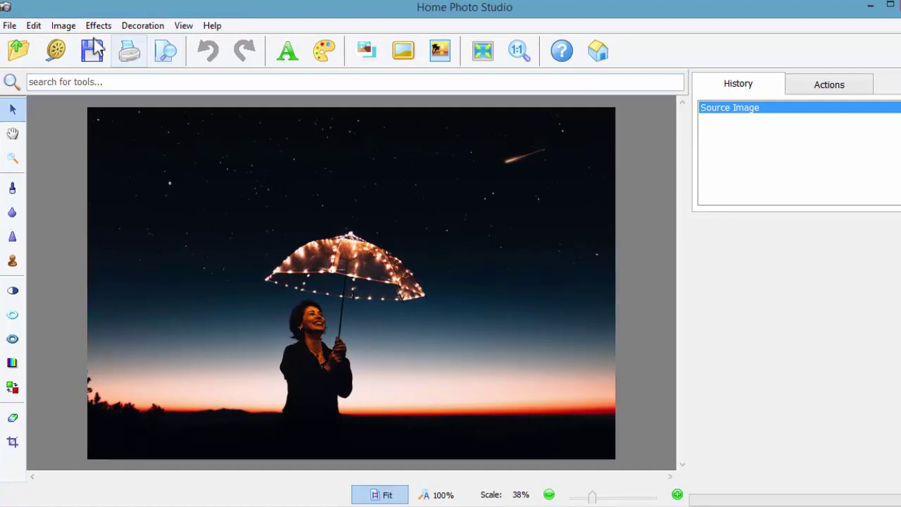
pyautogui.click(66, 27)
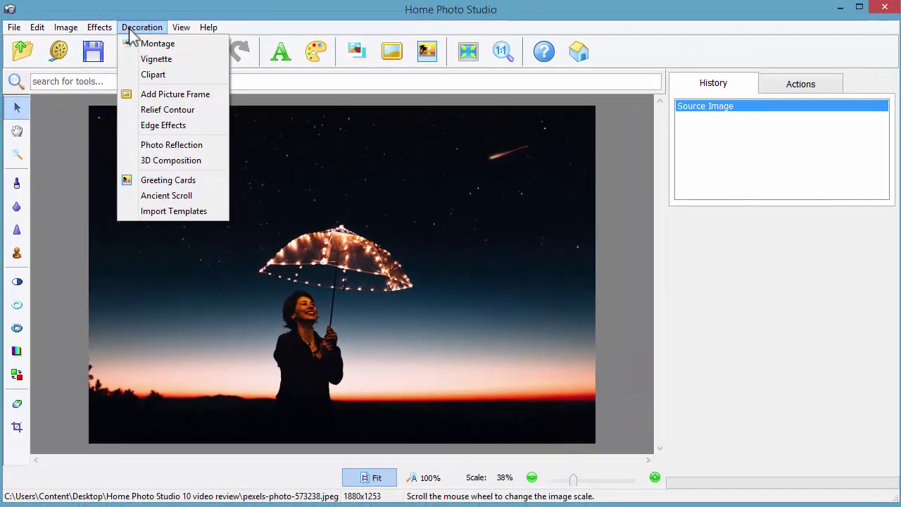
pyautogui.click(53, 81)
pyautogui.write('v')
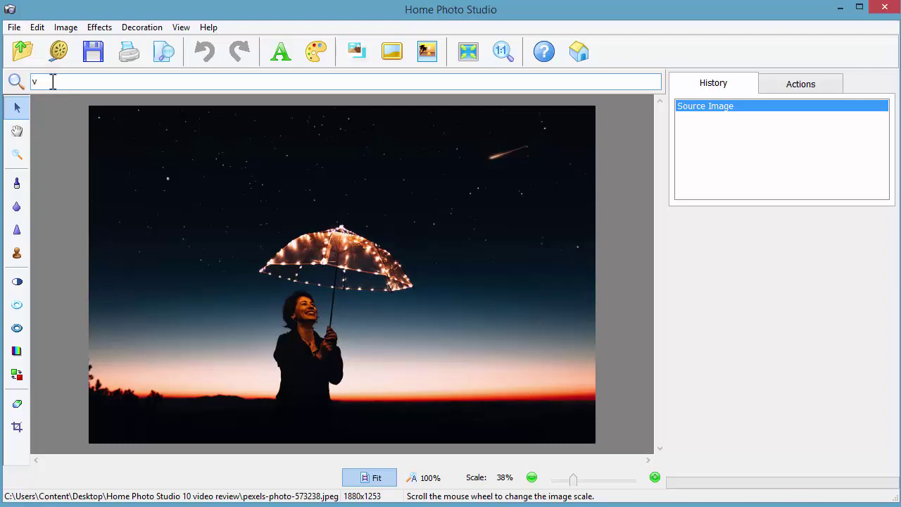
pyautogui.write('i')
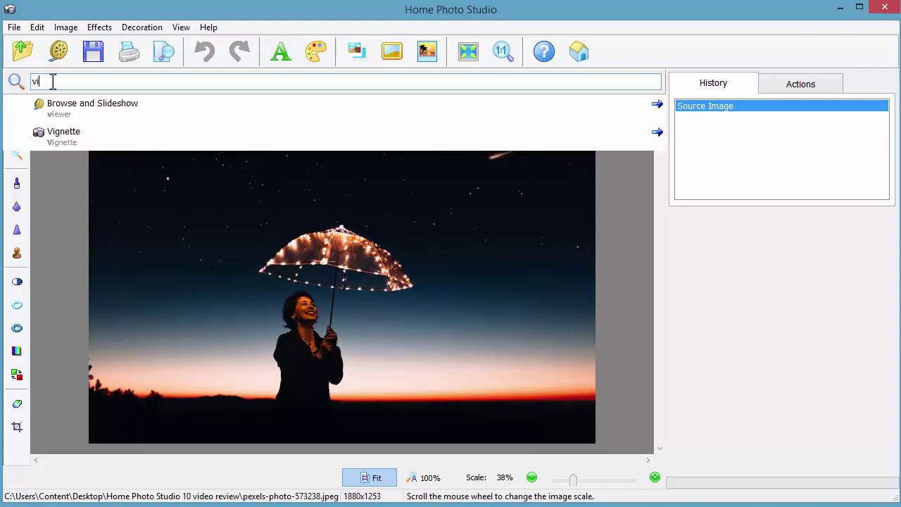
pyautogui.write('g')
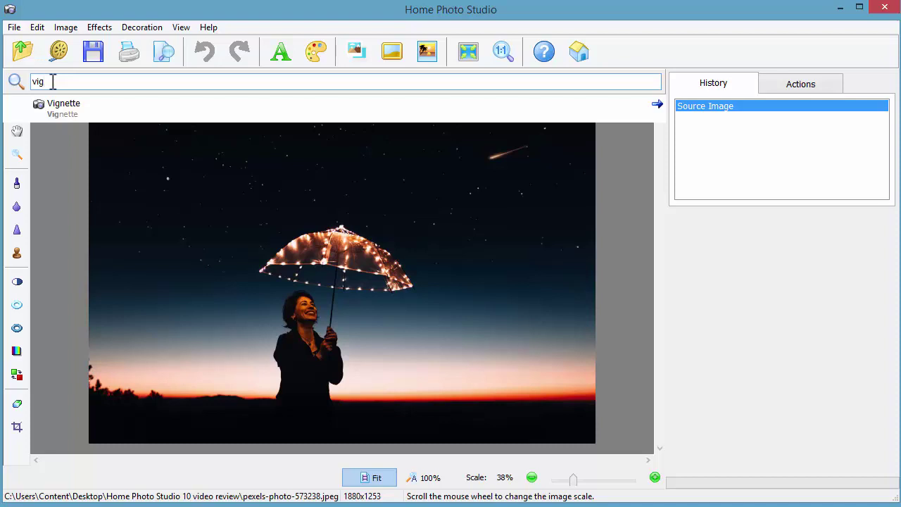
pyautogui.press('BackSpace')
pyautogui.press('BackSpace')
pyautogui.press('BackSpace')
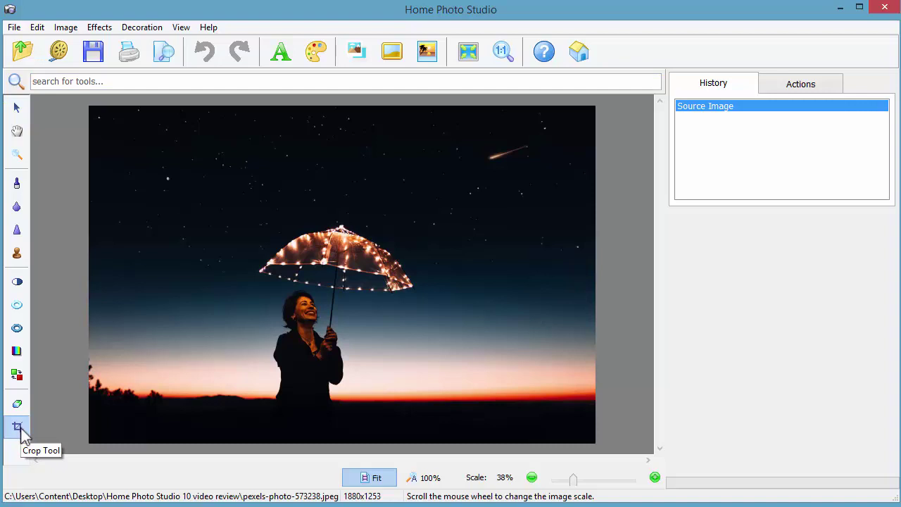
# Step: Start an aspect-ratio crop using the Golden mean preset
pyautogui.click(18, 427)
pyautogui.click(19, 428)
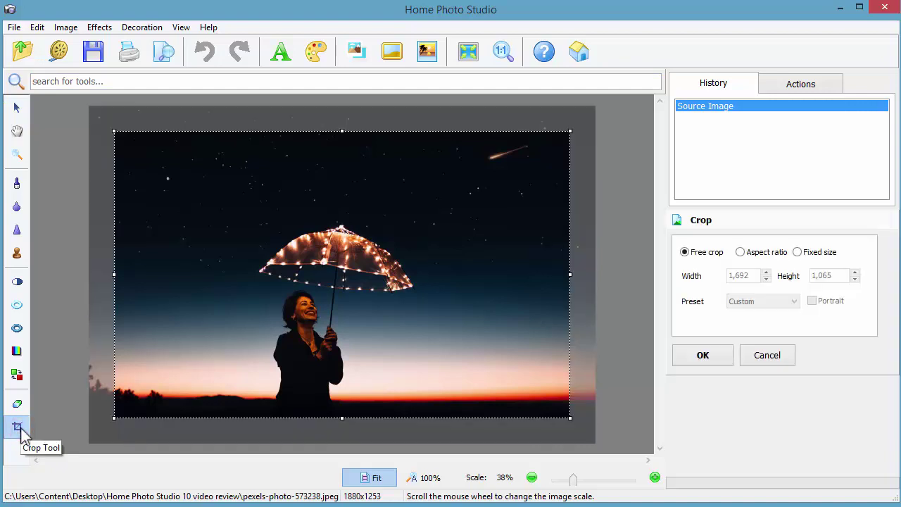
pyautogui.click(739, 252)
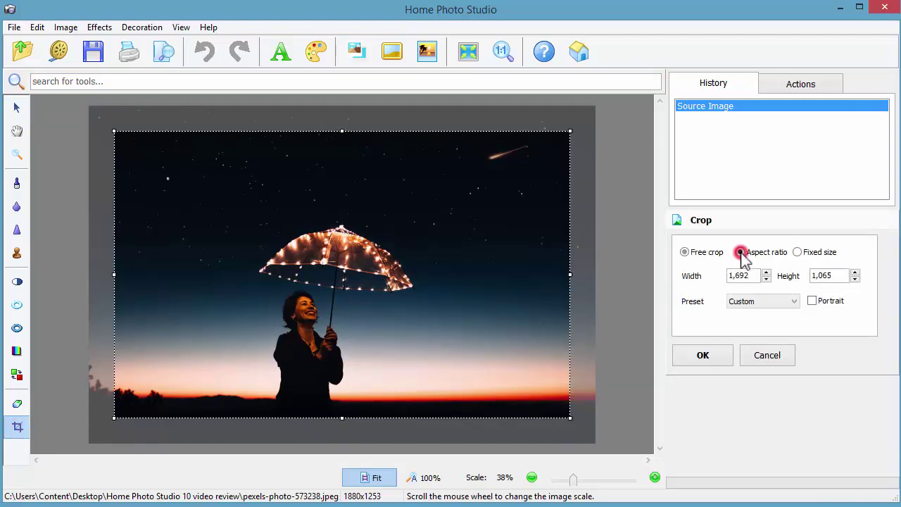
pyautogui.click(797, 252)
pyautogui.click(740, 252)
pyautogui.click(776, 301)
pyautogui.click(750, 332)
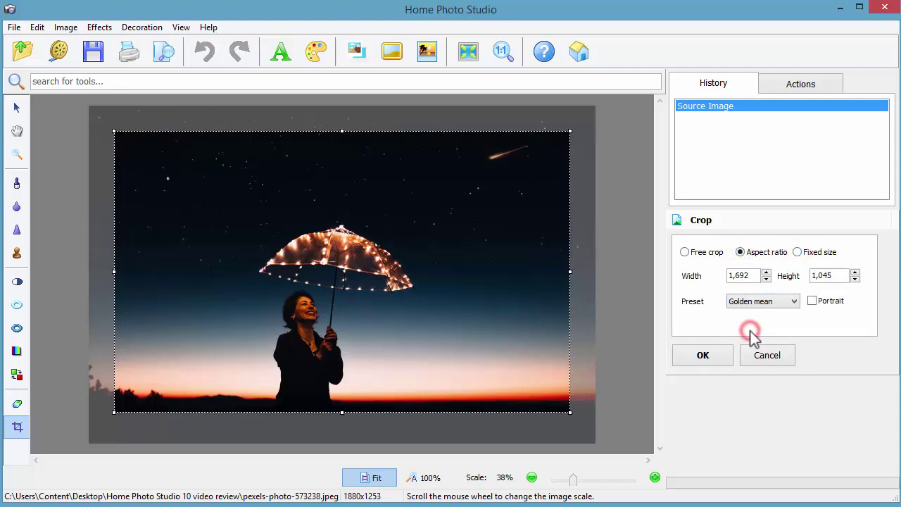
# Step: Try 2:3 and 3:4 crop proportions, then return to Golden mean
pyautogui.click(760, 301)
pyautogui.click(746, 350)
pyautogui.click(760, 301)
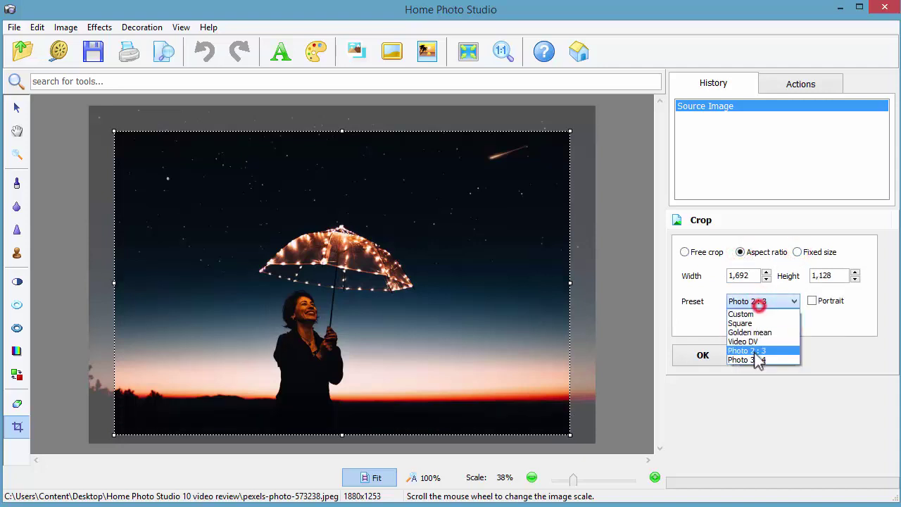
pyautogui.click(746, 360)
pyautogui.moveTo(432, 377); pyautogui.dragTo(431, 351)
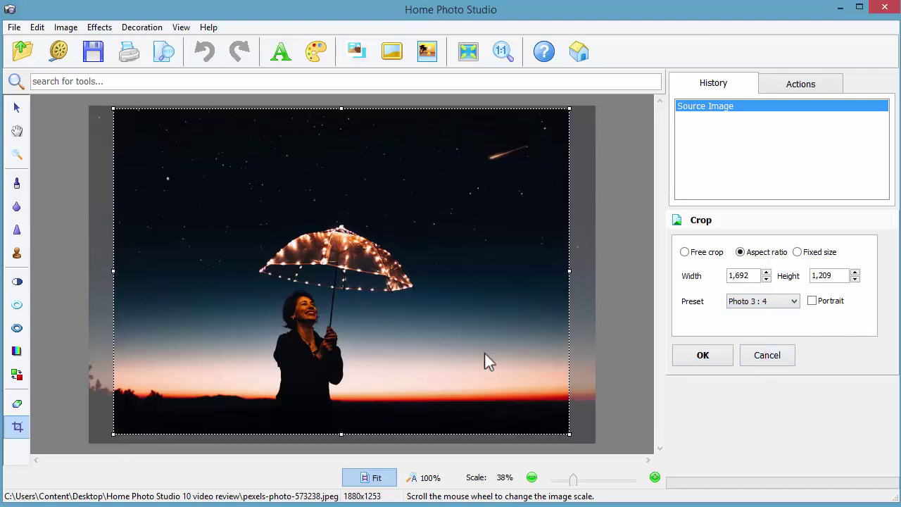
pyautogui.click(747, 303)
pyautogui.click(750, 332)
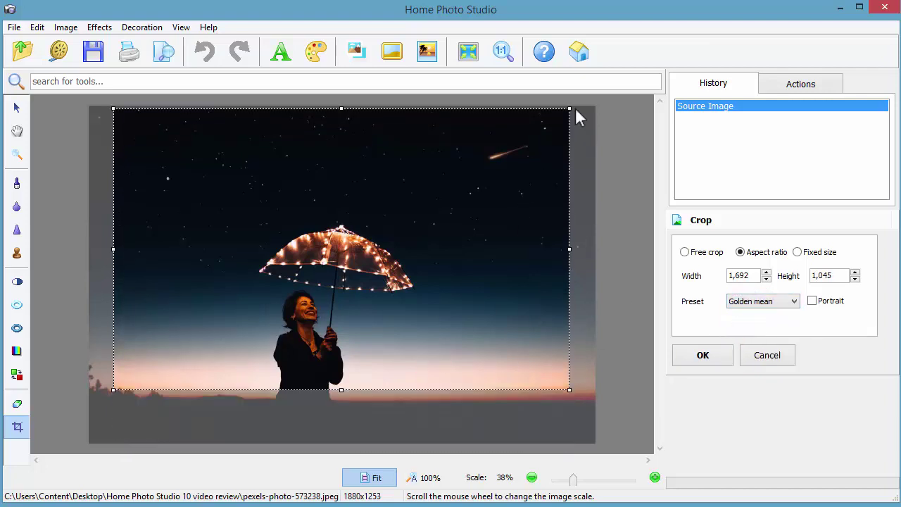
# Step: Frame the crop tightly around the woman and umbrella, apply it, and compare with the original
pyautogui.moveTo(572, 109); pyautogui.dragTo(553, 118)
pyautogui.moveTo(444, 267); pyautogui.dragTo(478, 306)
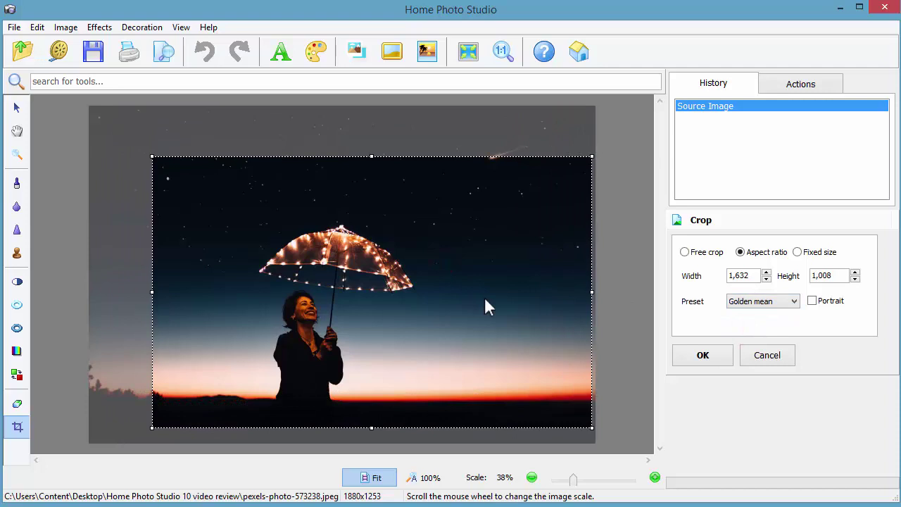
pyautogui.moveTo(156, 157); pyautogui.dragTo(209, 191)
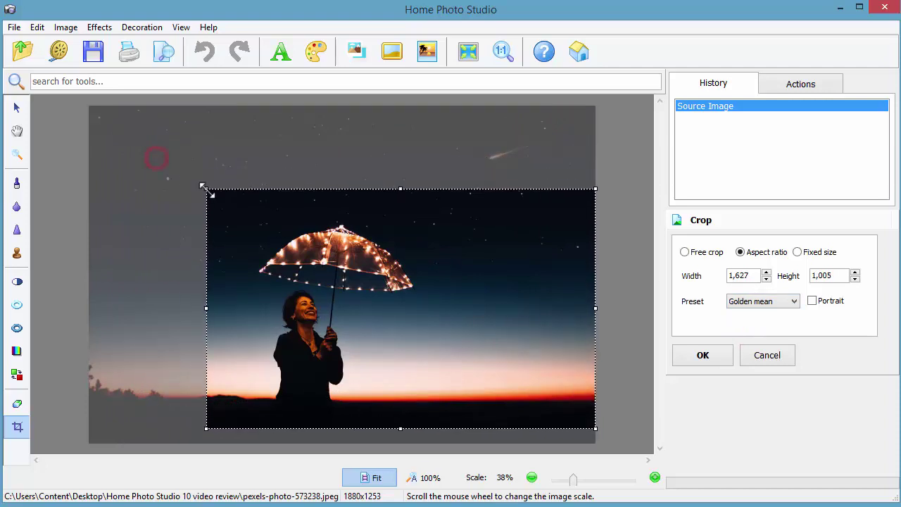
pyautogui.moveTo(358, 271); pyautogui.dragTo(346, 276)
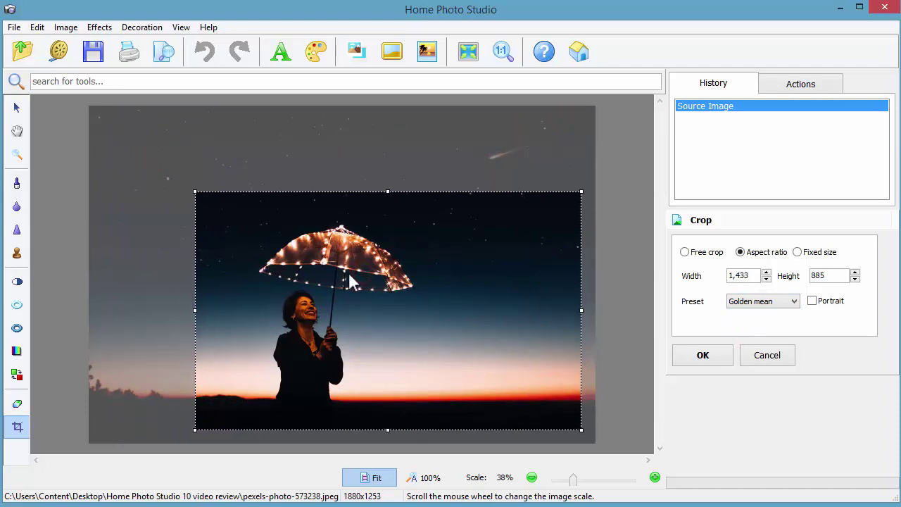
pyautogui.click(705, 357)
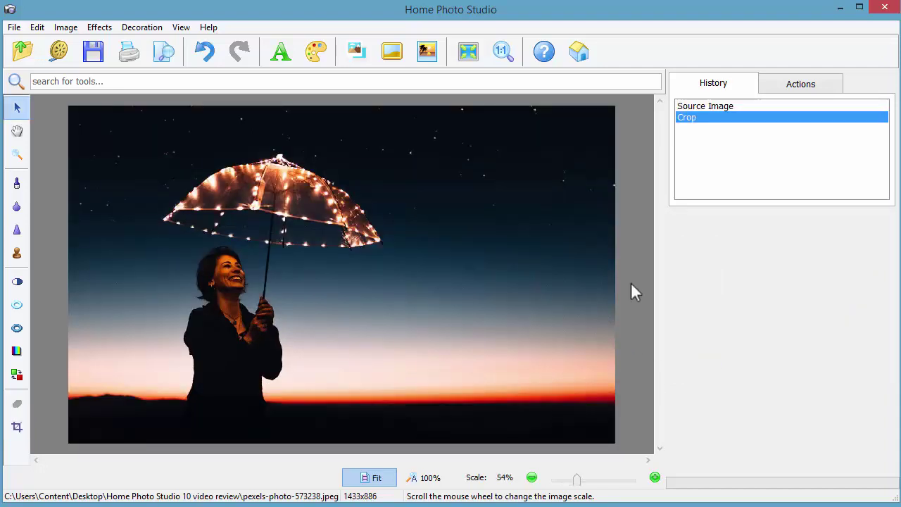
pyautogui.click(689, 107)
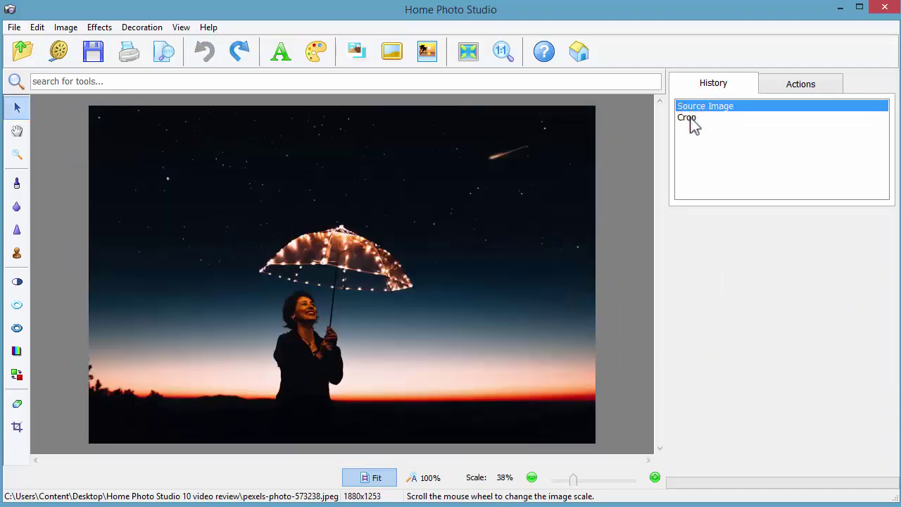
pyautogui.click(690, 119)
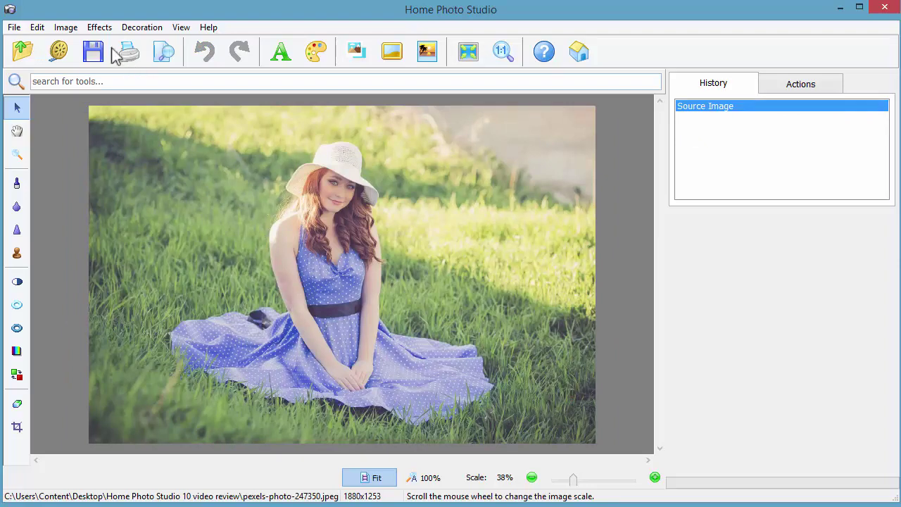
# Step: Turn the blue dress purple with Color Magic's Blues hue at 30%, then compare before and after
pyautogui.click(66, 27)
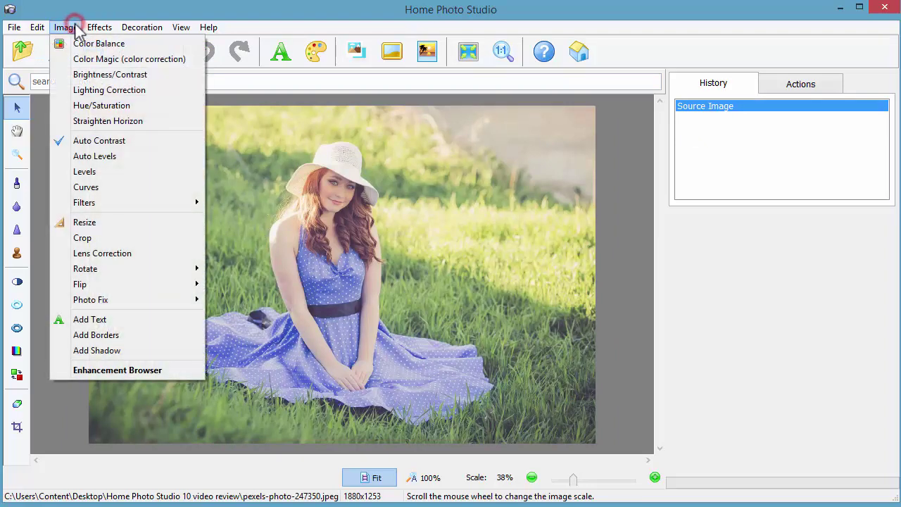
pyautogui.click(77, 60)
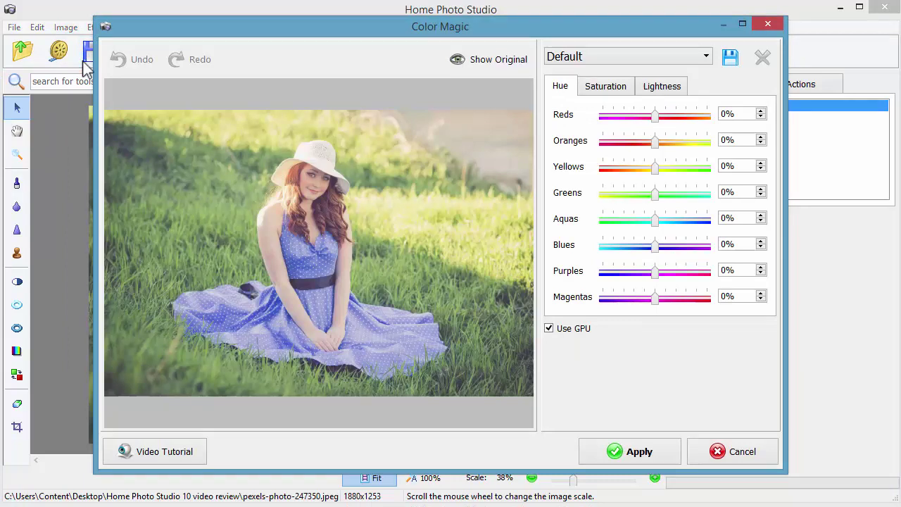
pyautogui.moveTo(652, 246)
pyautogui.mouseDown()
pyautogui.moveTo(595, 251)
pyautogui.moveTo(720, 258)
pyautogui.mouseUp()
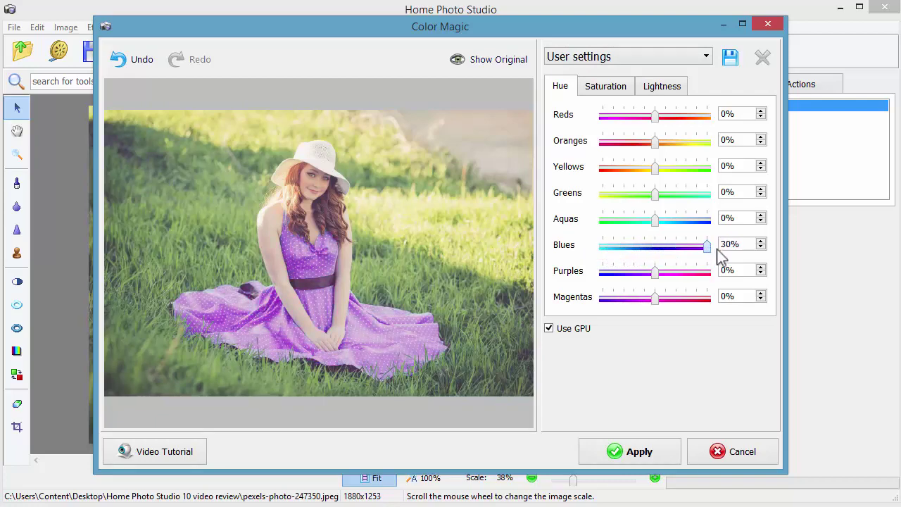
pyautogui.click(631, 452)
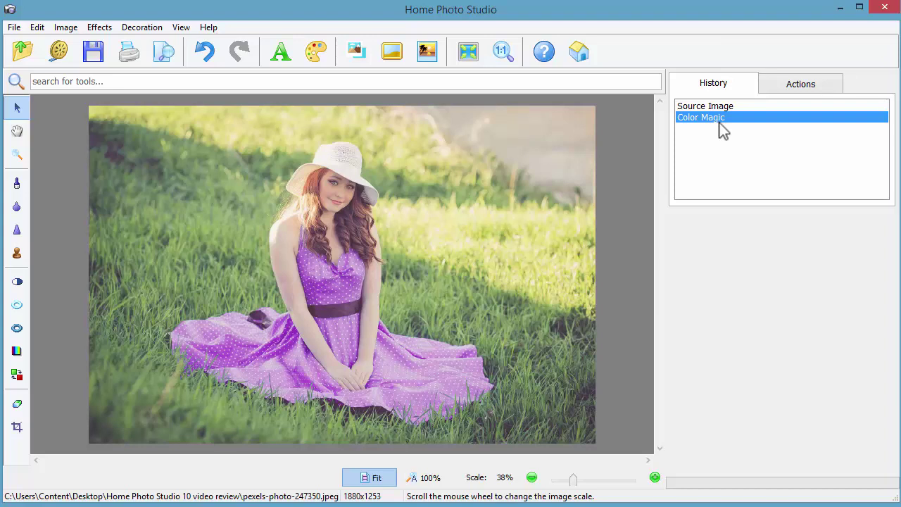
pyautogui.click(707, 106)
pyautogui.click(710, 118)
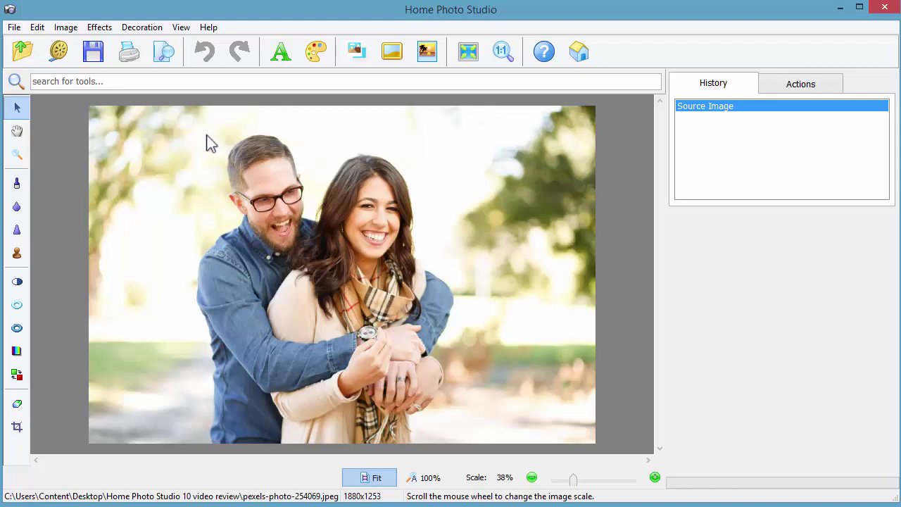
# Step: Find Change Background by searching 'cha' and trace a closed freeform outline around the couple
pyautogui.click(157, 81)
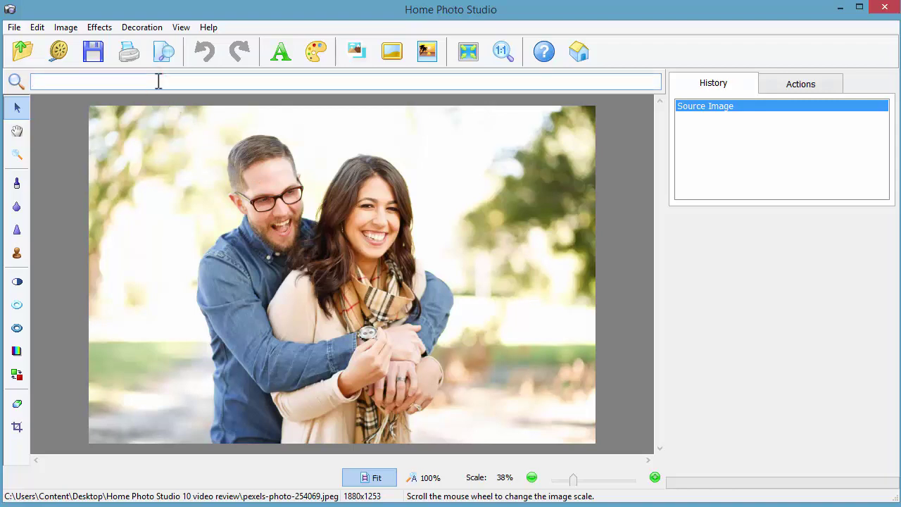
pyautogui.write('cha')
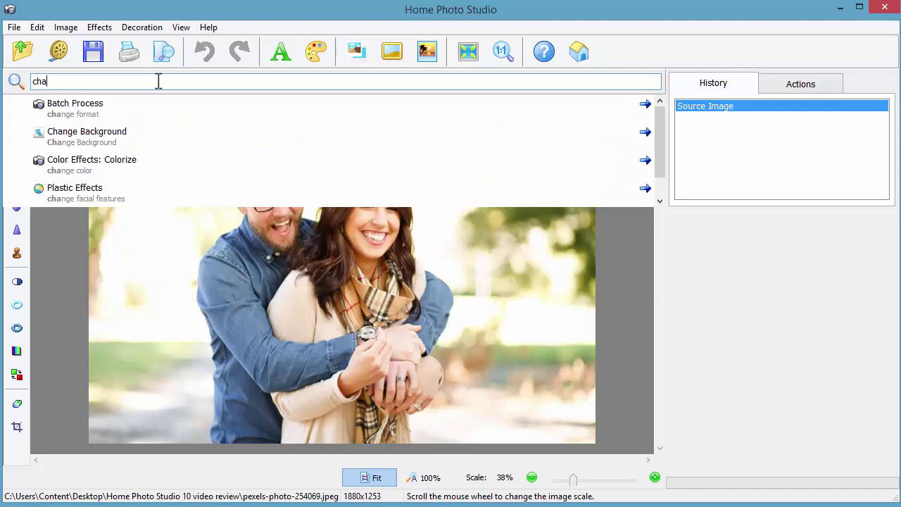
pyautogui.click(117, 138)
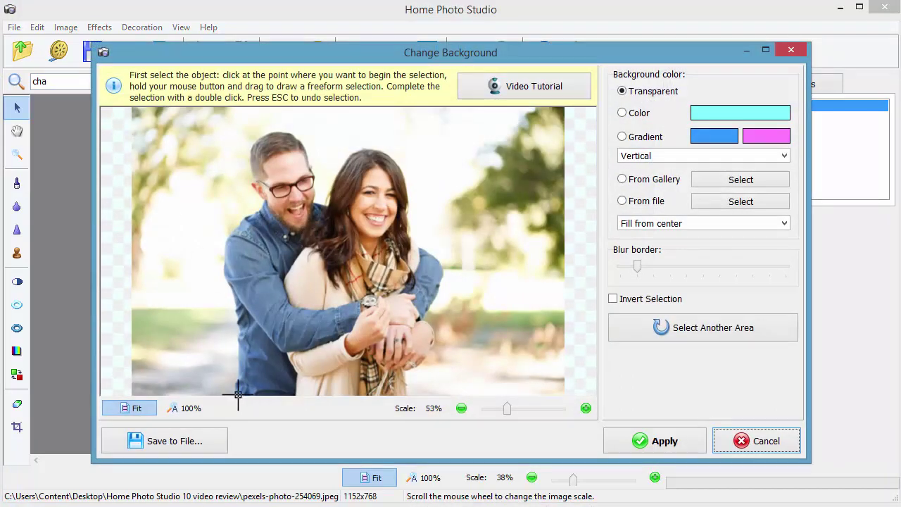
pyautogui.moveTo(237, 392)
pyautogui.mouseDown()
pyautogui.moveTo(240, 331)
pyautogui.moveTo(227, 267)
pyautogui.moveTo(233, 227)
pyautogui.moveTo(260, 210)
pyautogui.moveTo(249, 153)
pyautogui.moveTo(256, 127)
pyautogui.moveTo(299, 136)
pyautogui.moveTo(328, 203)
pyautogui.mouseUp()
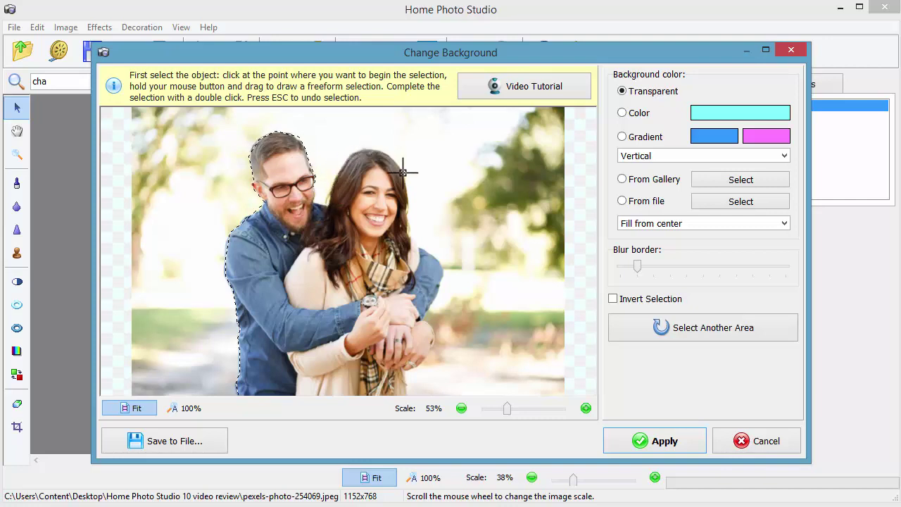
pyautogui.moveTo(403, 171)
pyautogui.mouseDown()
pyautogui.moveTo(413, 234)
pyautogui.moveTo(443, 274)
pyautogui.moveTo(424, 310)
pyautogui.moveTo(430, 357)
pyautogui.moveTo(408, 383)
pyautogui.moveTo(408, 402)
pyautogui.moveTo(412, 395)
pyautogui.mouseUp()
pyautogui.doubleClick(413, 395)
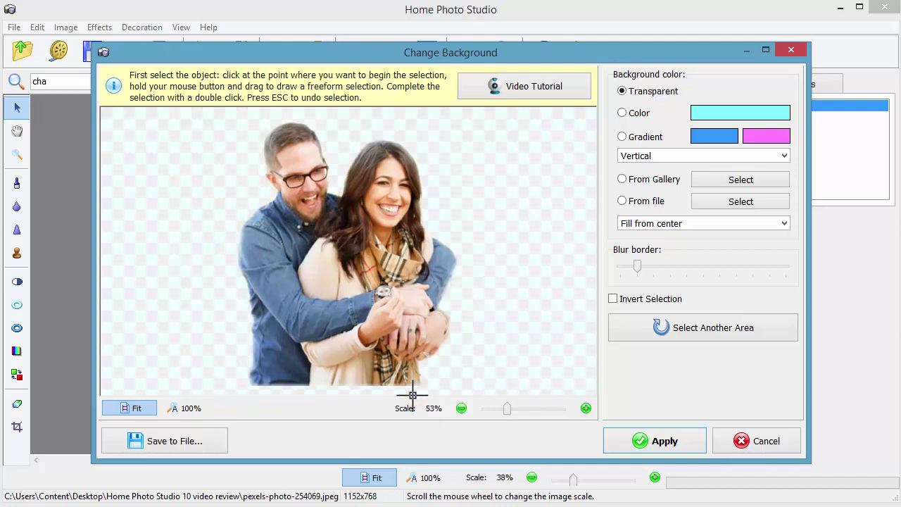
# Step: Try solid colour, gradient and the gallery galaxy picture as the background
pyautogui.click(622, 114)
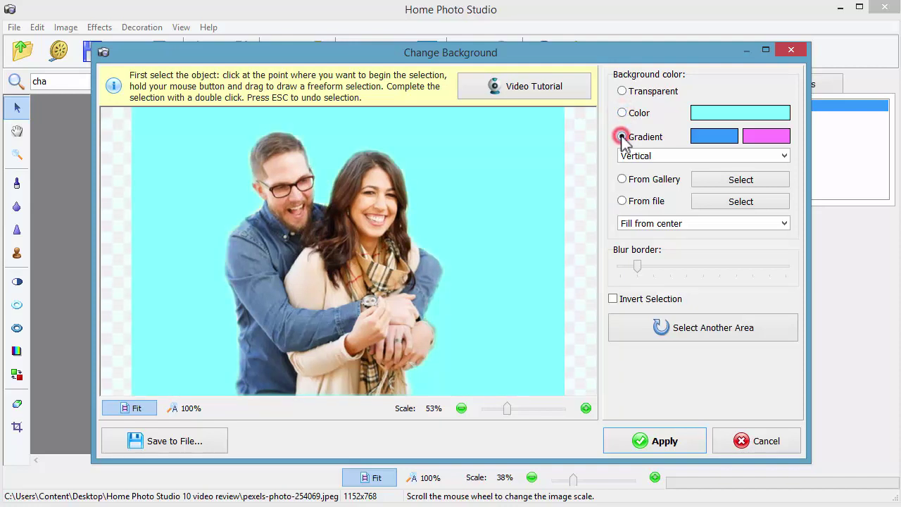
pyautogui.click(622, 136)
pyautogui.click(621, 179)
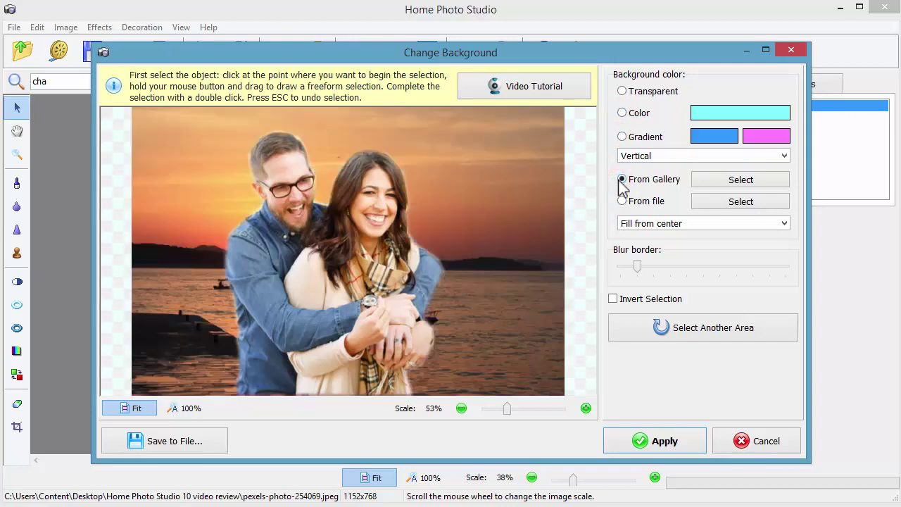
pyautogui.click(711, 185)
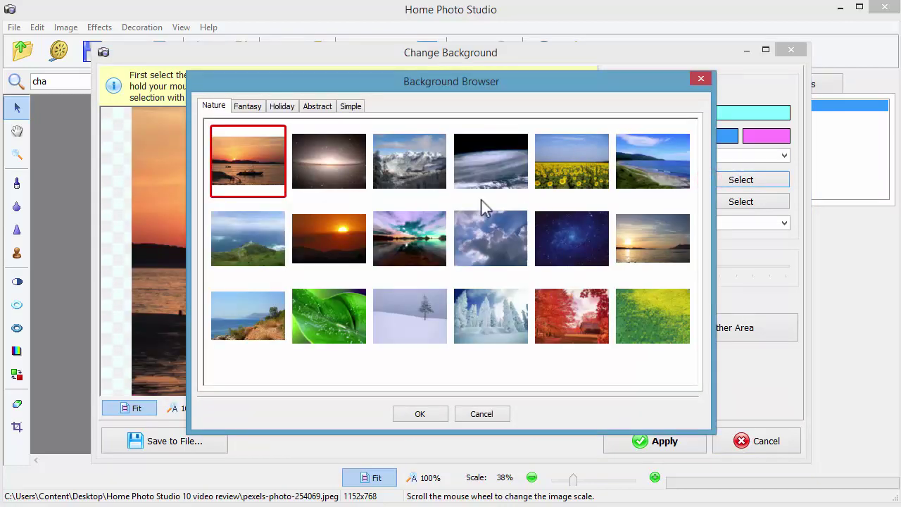
pyautogui.doubleClick(327, 163)
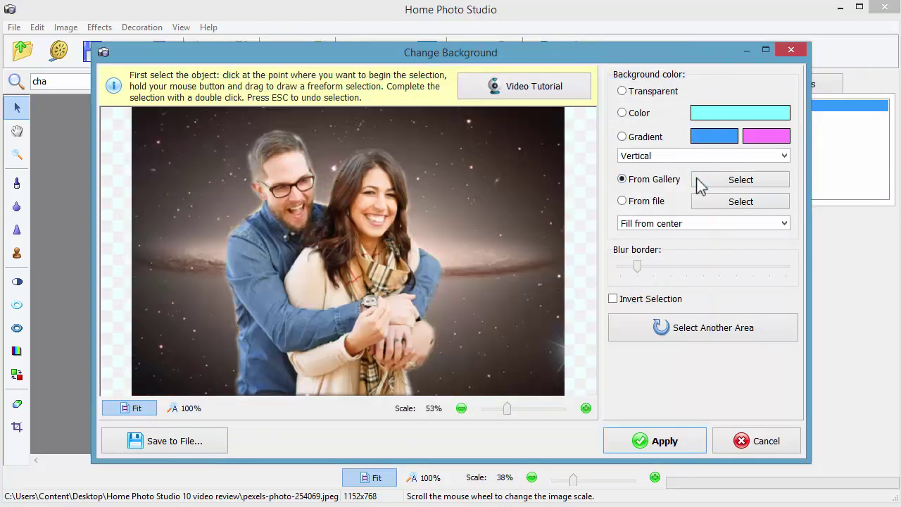
# Step: Apply the sunflower-field background with a softened blur border, then compare with the original
pyautogui.click(698, 179)
pyautogui.doubleClick(574, 160)
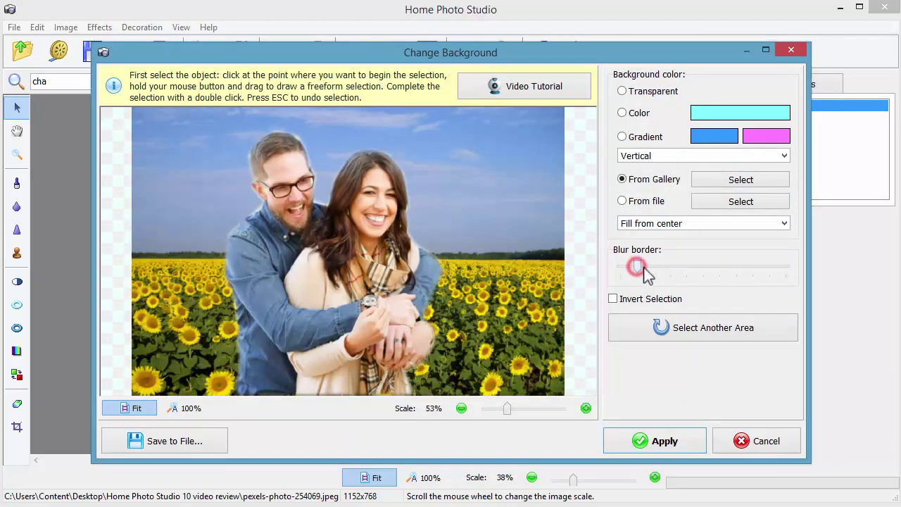
pyautogui.moveTo(636, 266); pyautogui.dragTo(649, 268)
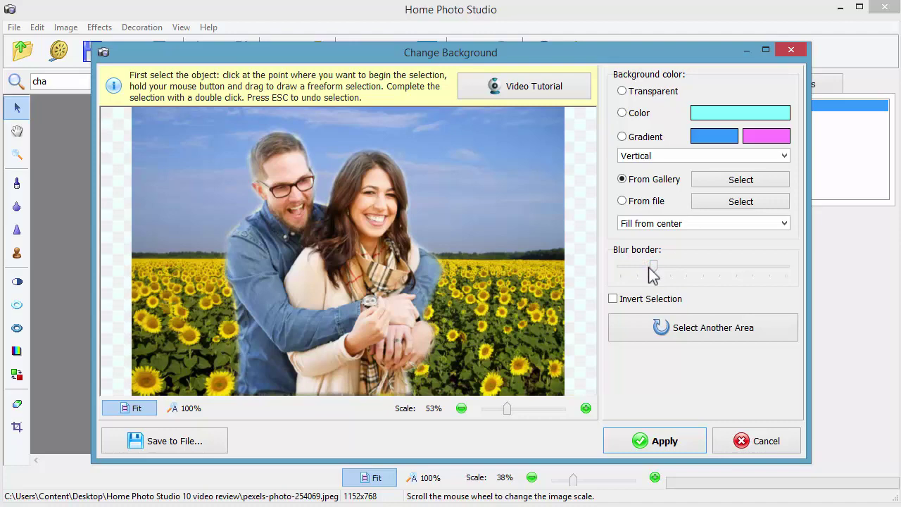
pyautogui.click(658, 444)
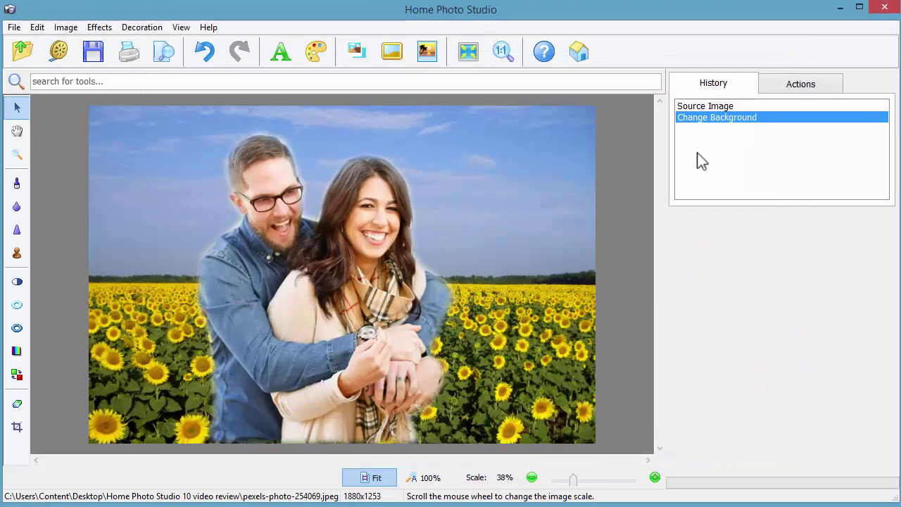
pyautogui.click(696, 107)
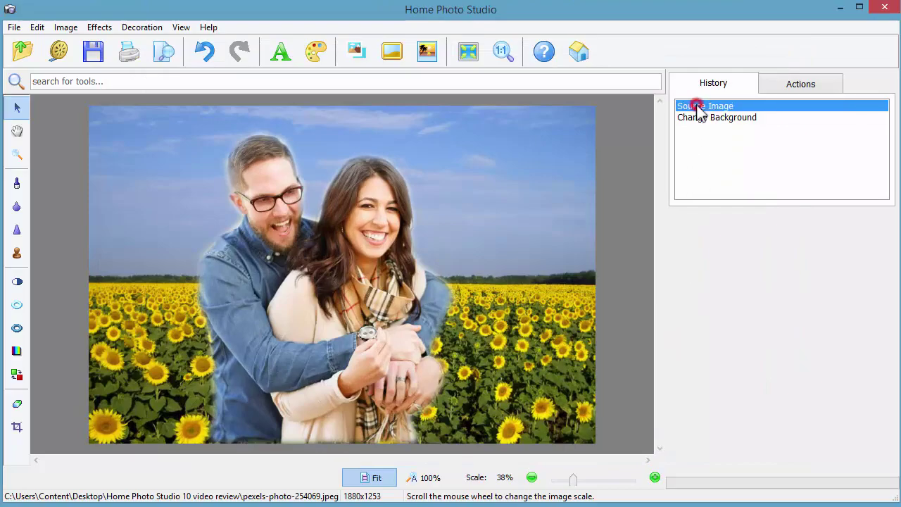
# Step: Clone away the eyebrow mole and a chin spot with a smaller Clone Stamp brush, then view at 100%
pyautogui.click(696, 117)
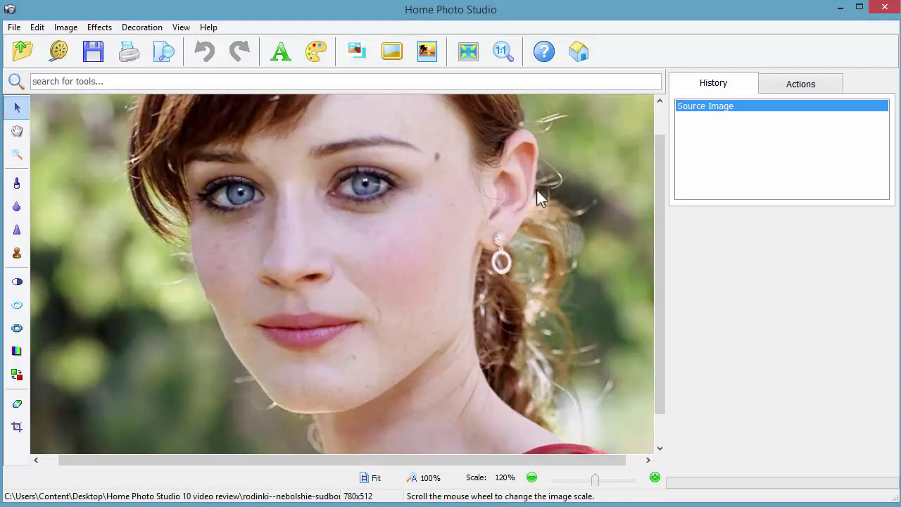
pyautogui.moveTo(654, 176); pyautogui.dragTo(654, 140)
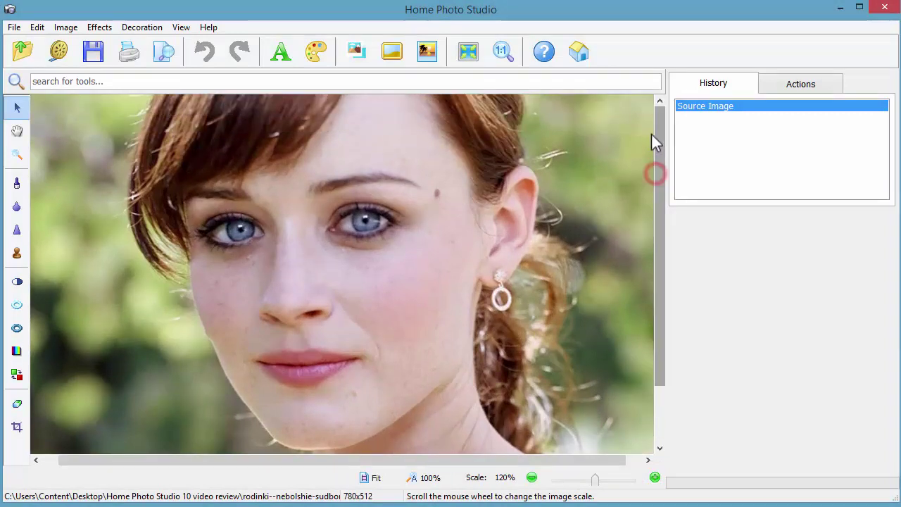
pyautogui.click(17, 253)
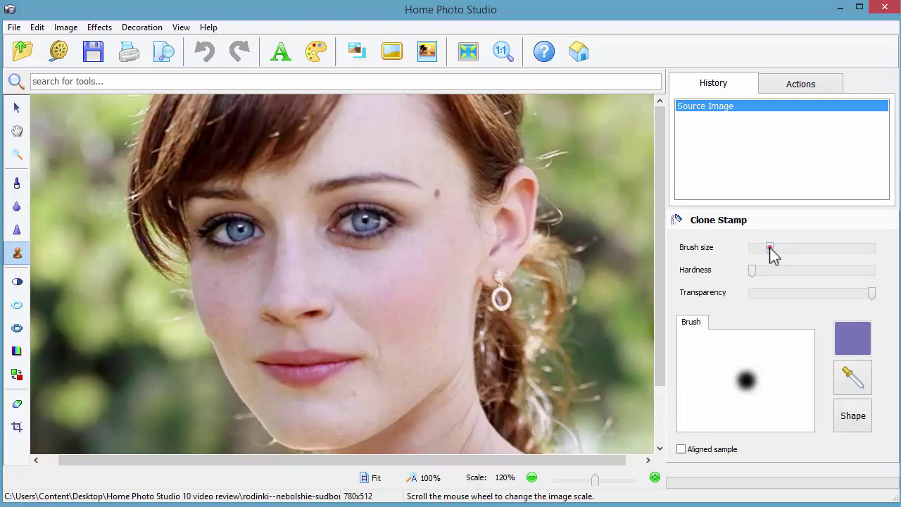
pyautogui.moveTo(771, 254); pyautogui.dragTo(764, 256)
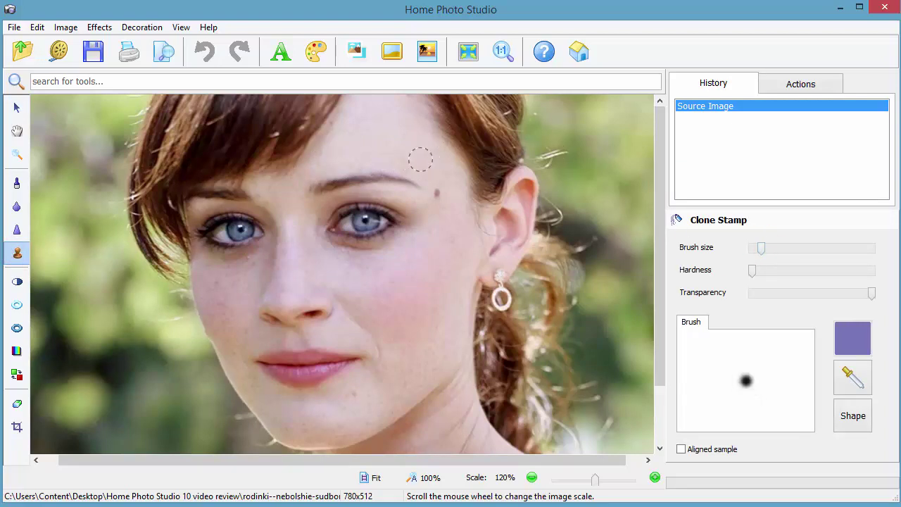
pyautogui.click(420, 160)
pyautogui.click(439, 190)
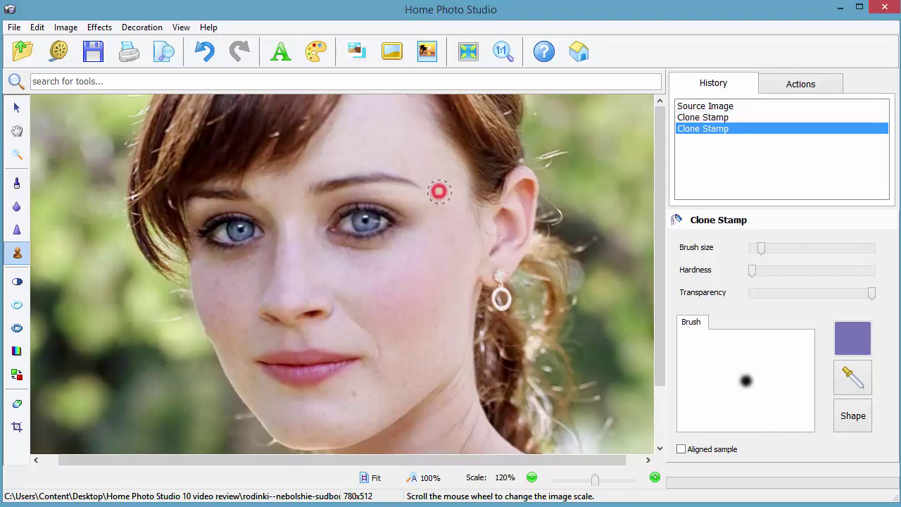
pyautogui.click(440, 194)
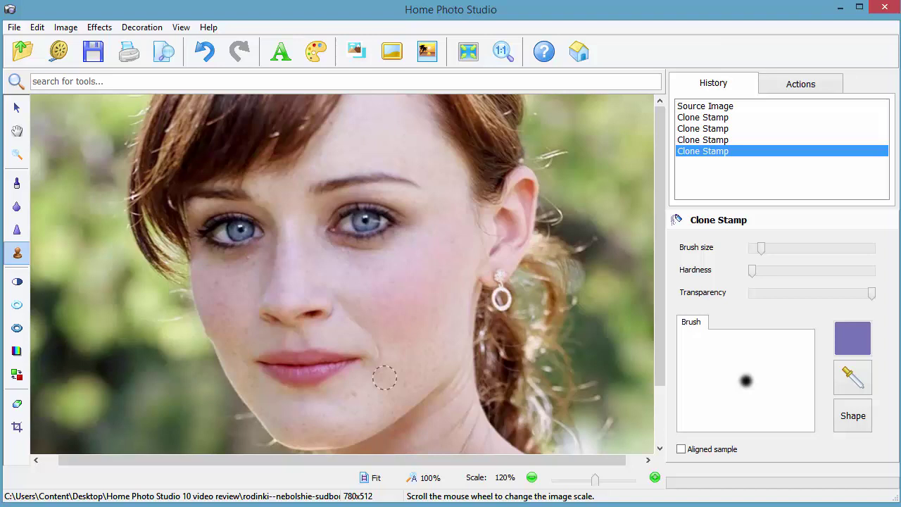
pyautogui.click(353, 423)
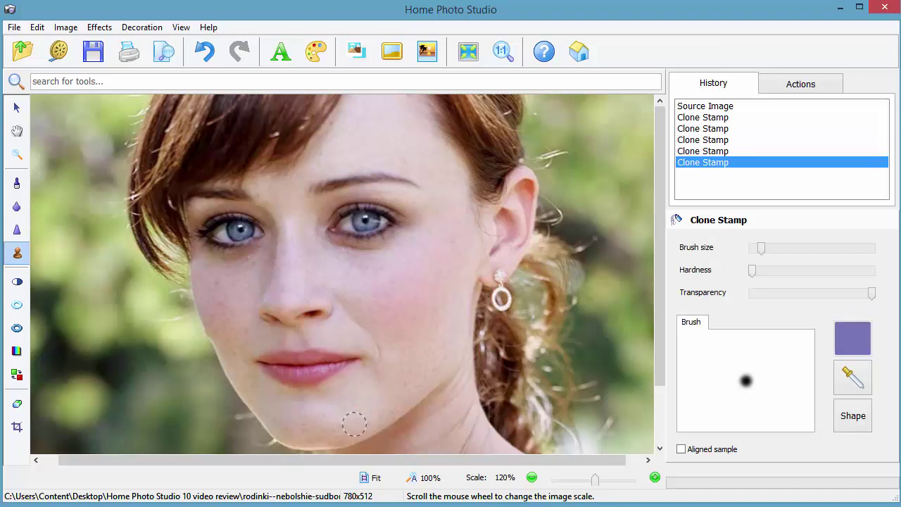
pyautogui.click(430, 478)
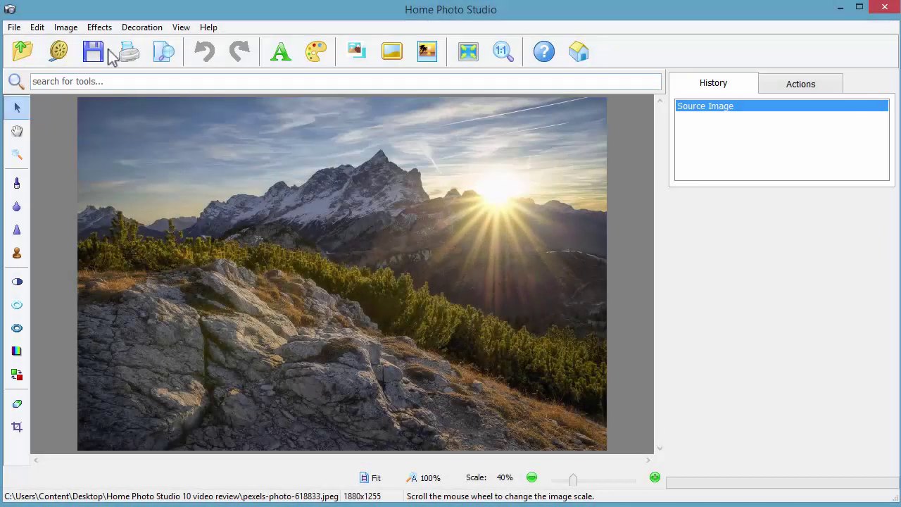
# Step: Preview the Artistic Toning presets, from Old newspaper through Vintage to Yellow
pyautogui.click(99, 27)
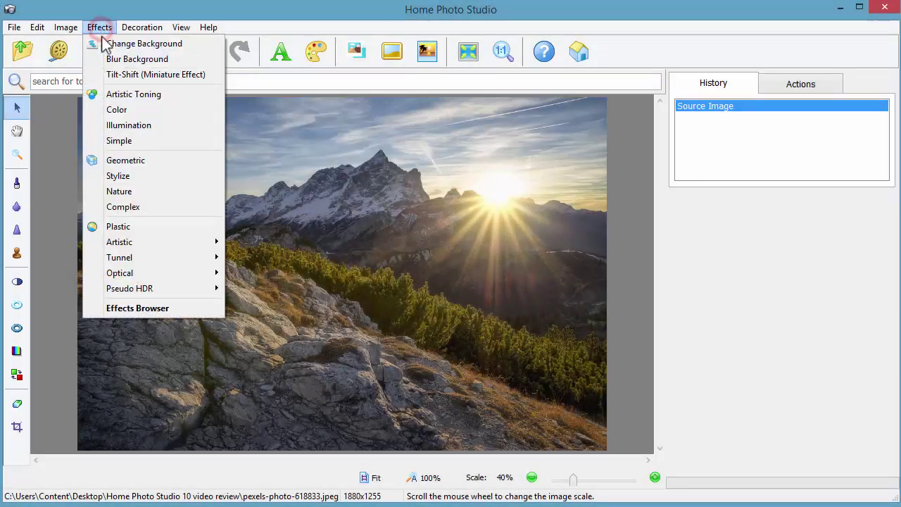
pyautogui.click(113, 94)
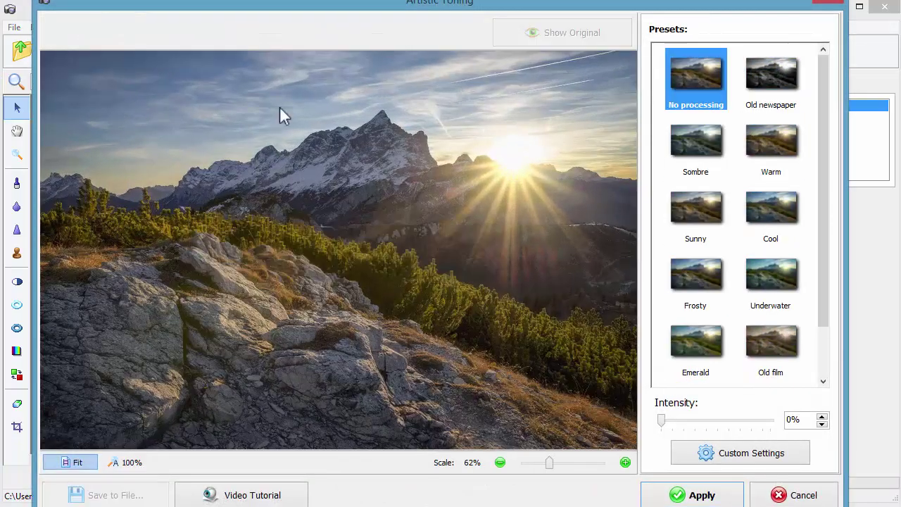
pyautogui.click(781, 88)
pyautogui.click(719, 145)
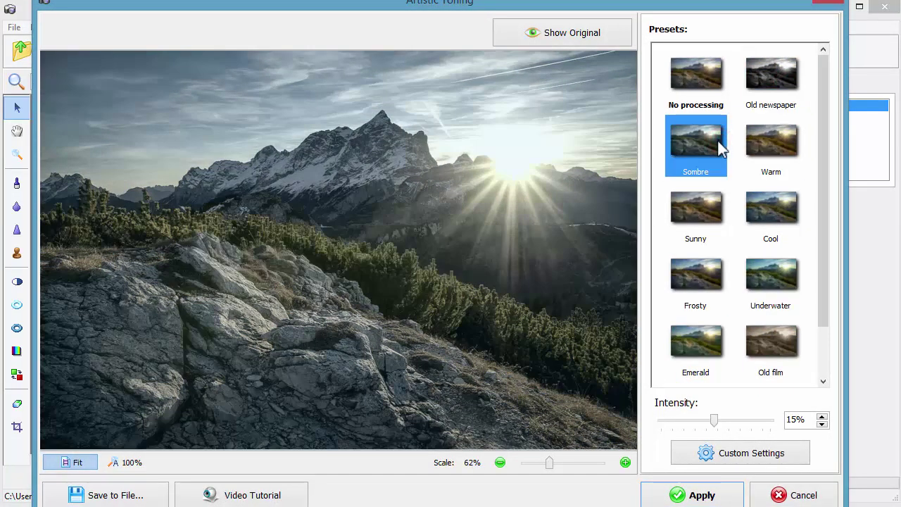
pyautogui.click(763, 152)
pyautogui.click(755, 224)
pyautogui.click(770, 280)
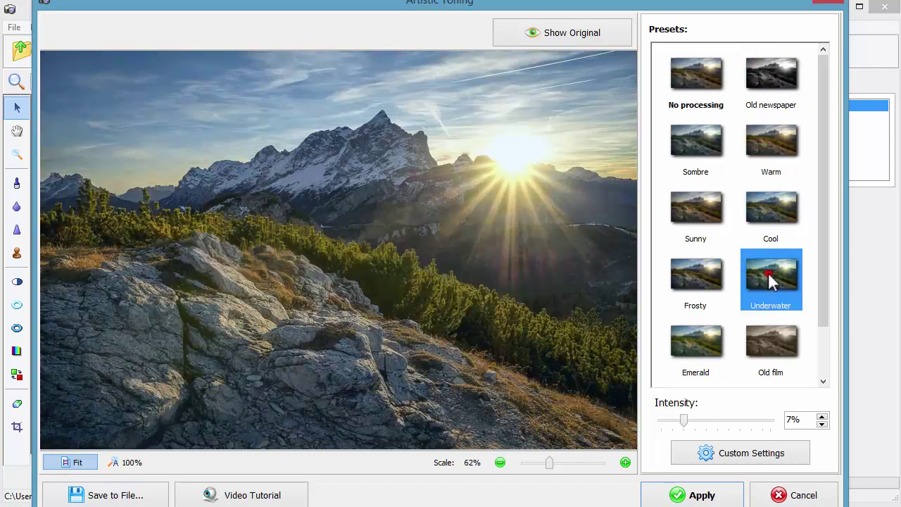
pyautogui.click(696, 355)
pyautogui.click(766, 352)
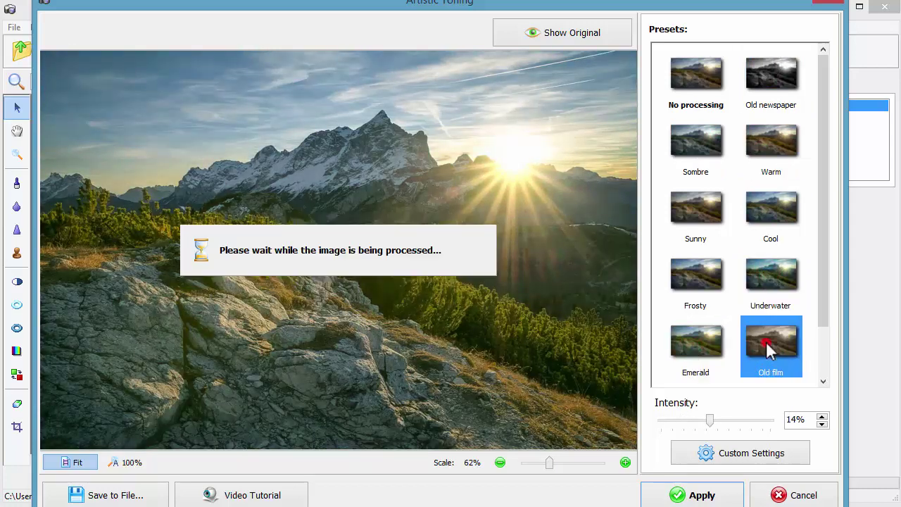
pyautogui.moveTo(822, 218); pyautogui.dragTo(821, 265)
pyautogui.click(680, 360)
pyautogui.click(753, 351)
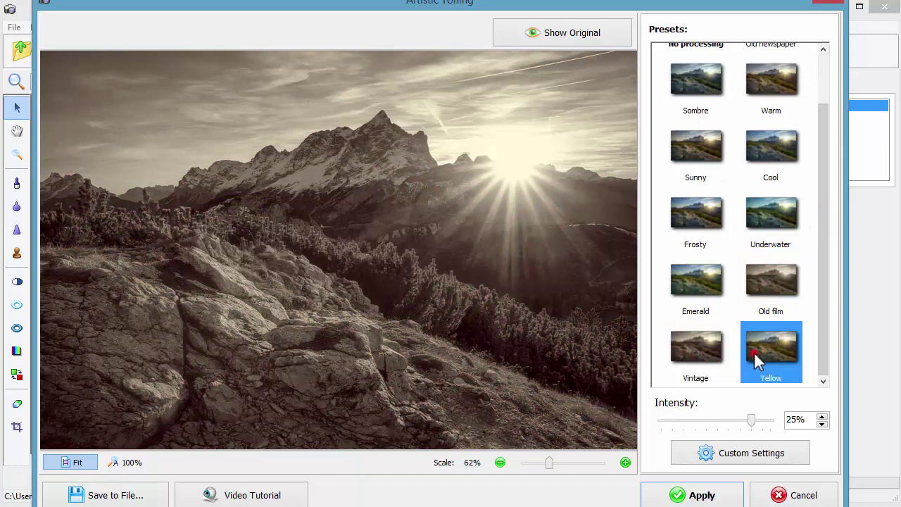
# Step: Apply the Cool toning preset at 11% intensity
pyautogui.click(753, 159)
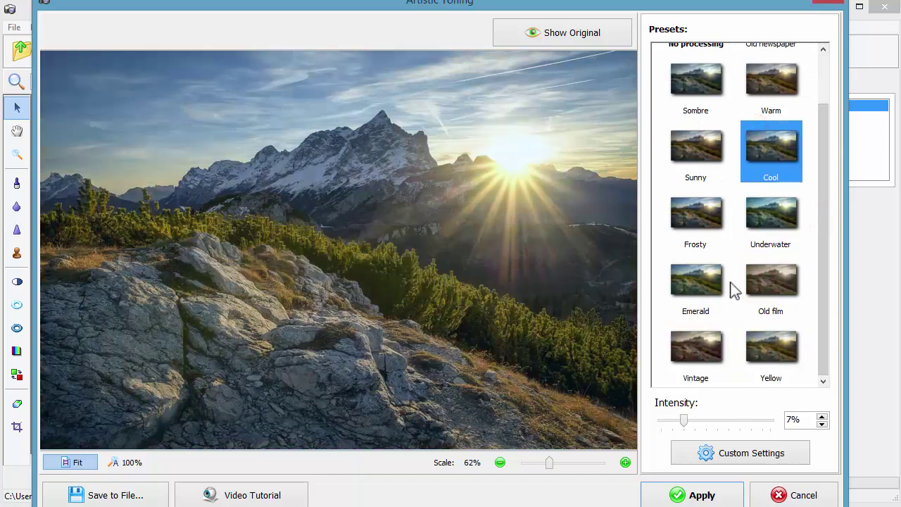
pyautogui.click(708, 421)
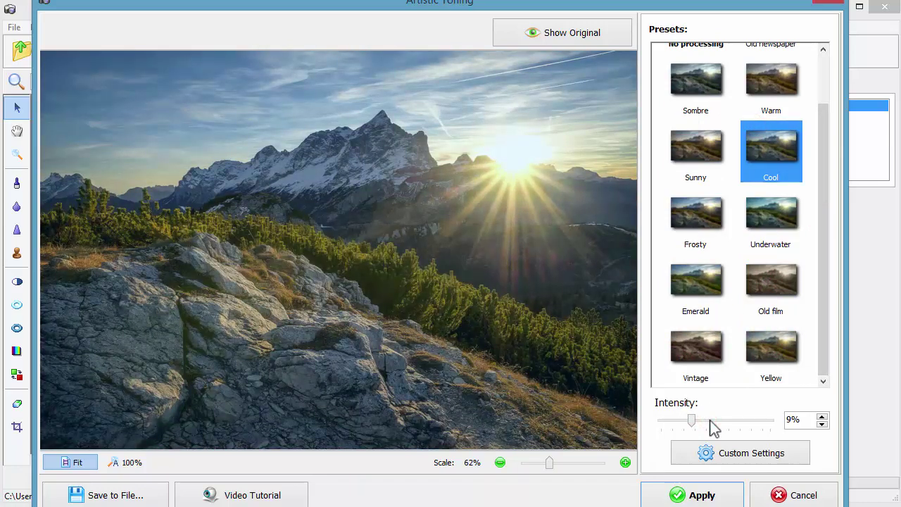
pyautogui.click(710, 421)
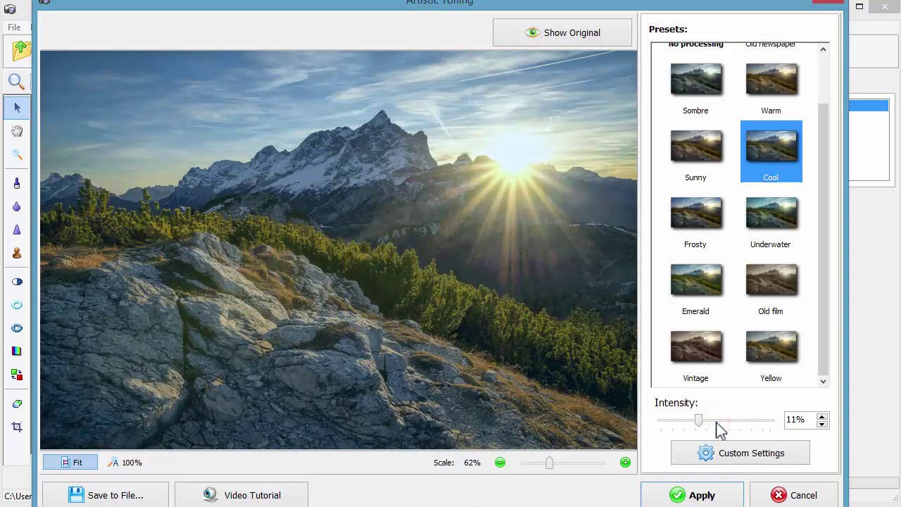
pyautogui.click(707, 495)
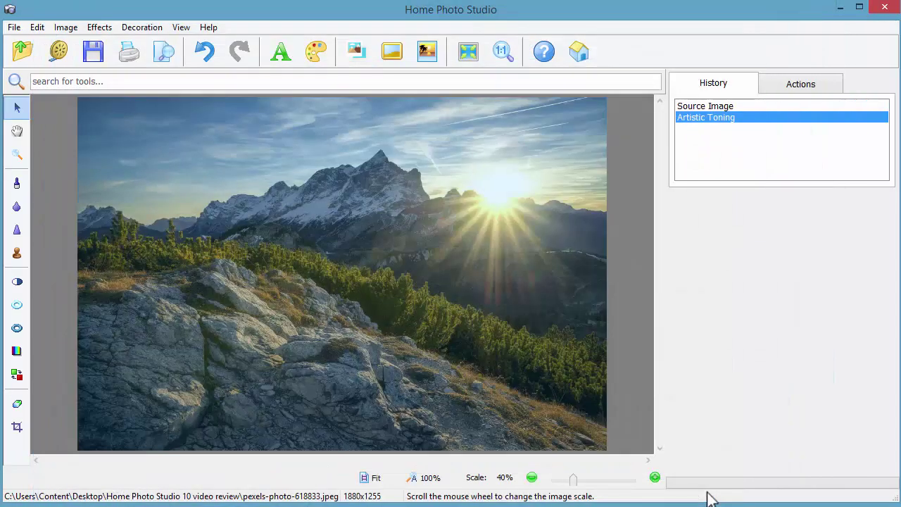
# Step: Compare the toning with the original, then browse the Effects Browser's Illumination, Geometric, Simple, Stylize and Complex categories
pyautogui.click(701, 107)
pyautogui.click(701, 119)
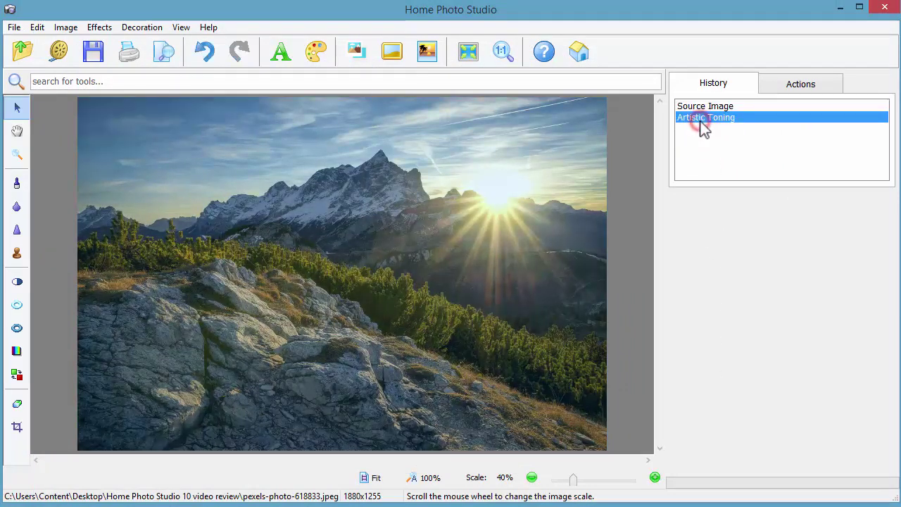
pyautogui.click(318, 53)
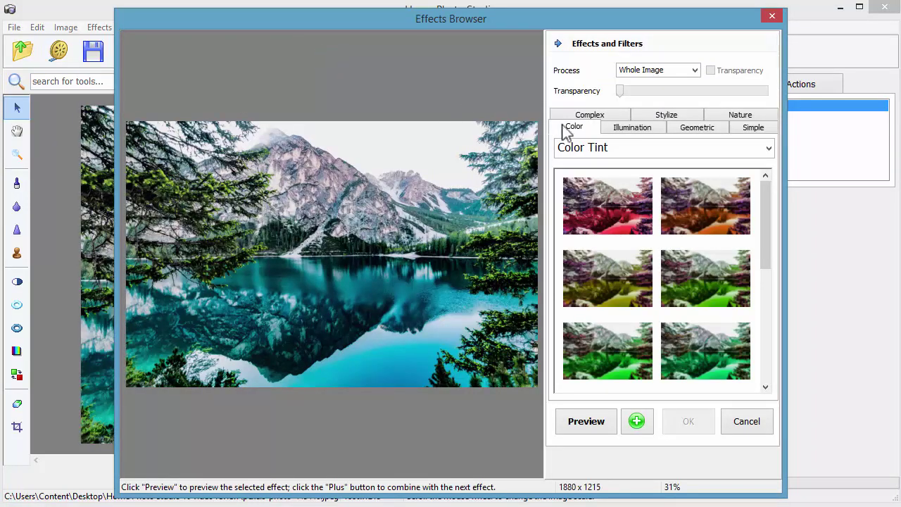
pyautogui.click(631, 129)
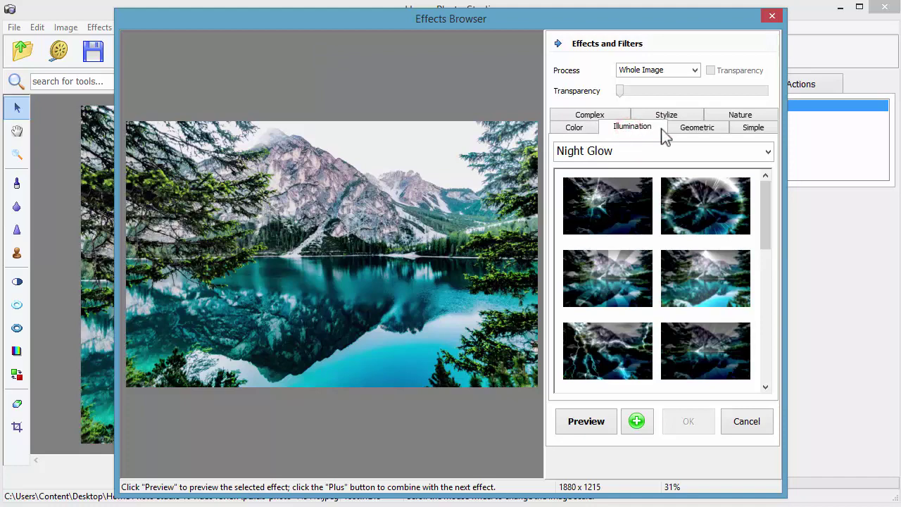
pyautogui.click(682, 129)
pyautogui.click(747, 135)
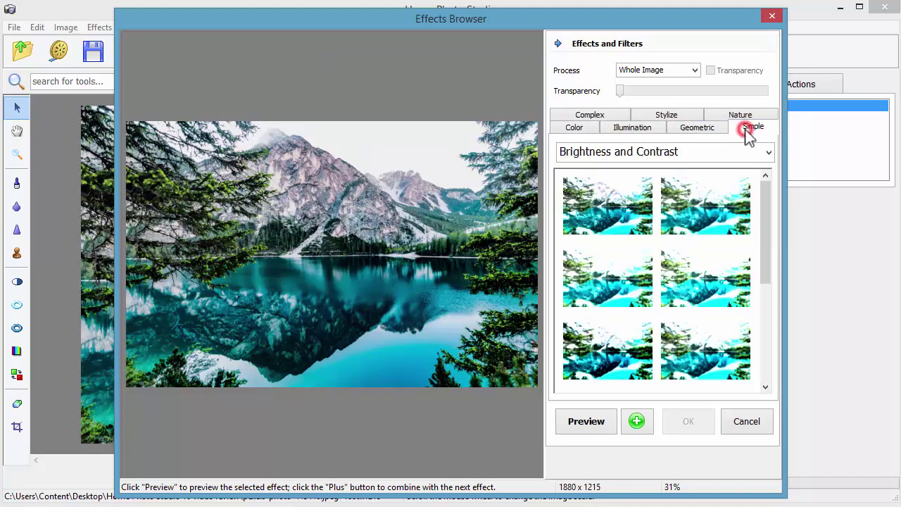
pyautogui.click(674, 117)
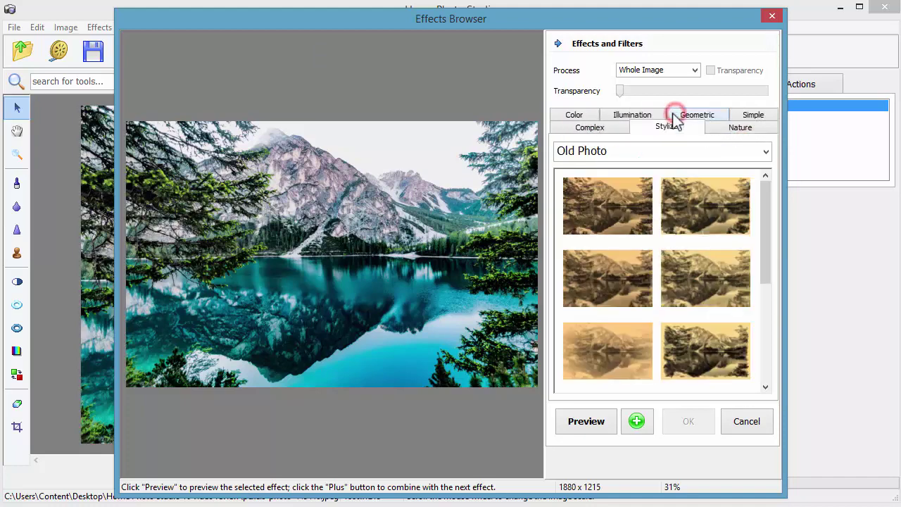
pyautogui.click(605, 126)
pyautogui.click(605, 152)
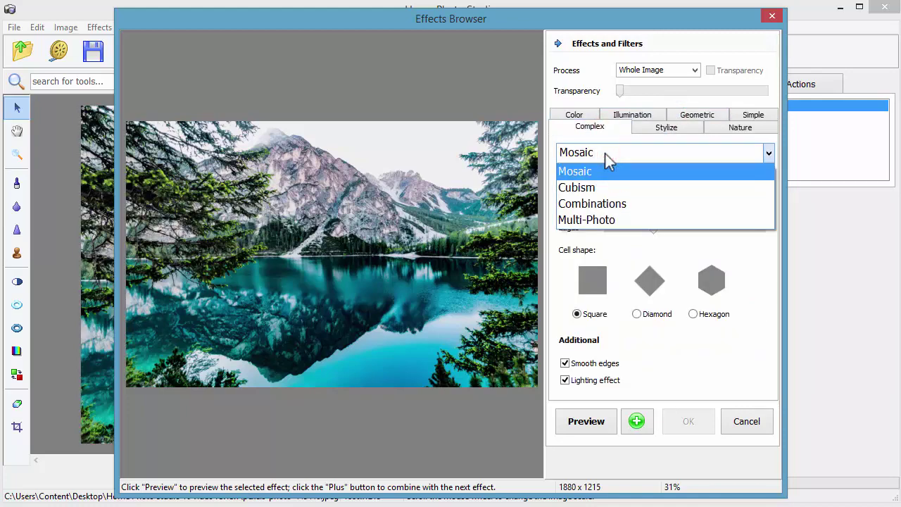
pyautogui.click(604, 153)
# Step: Apply the Nature moon-glow Moon and Stars variant after previewing, and compare with the original
pyautogui.click(735, 128)
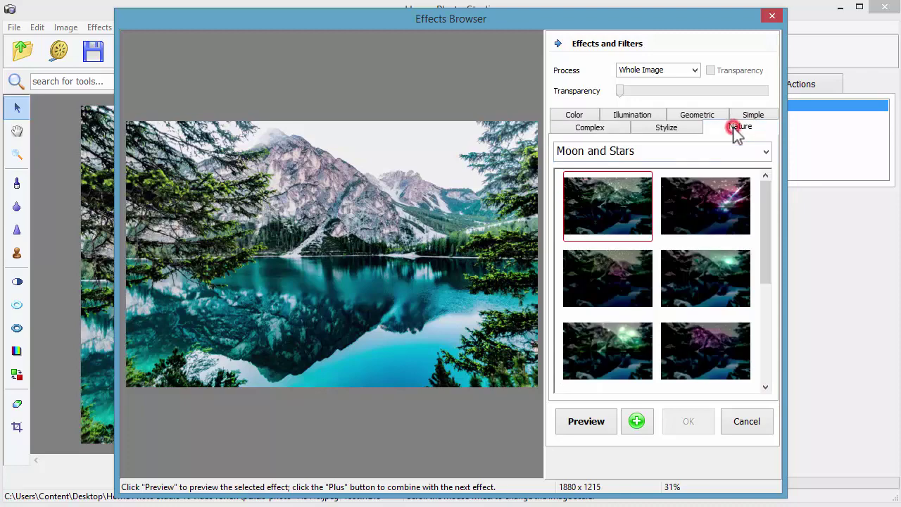
pyautogui.click(612, 190)
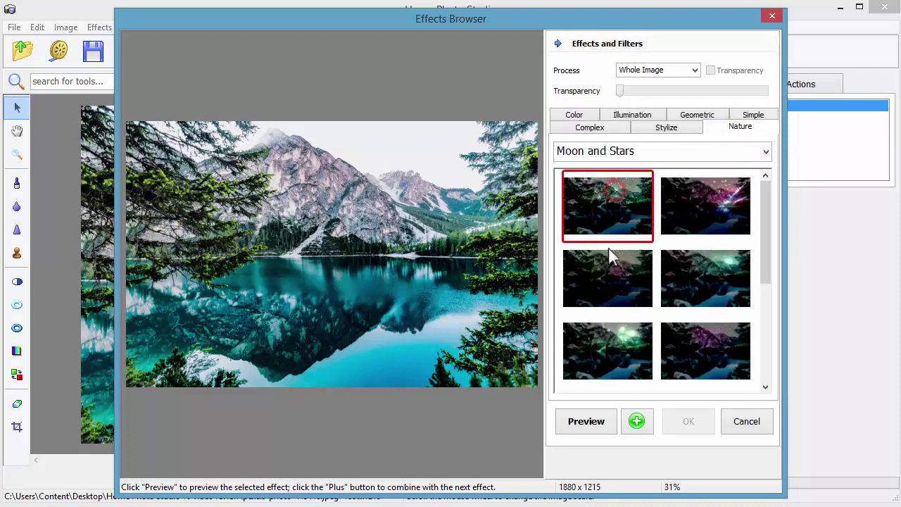
pyautogui.click(595, 421)
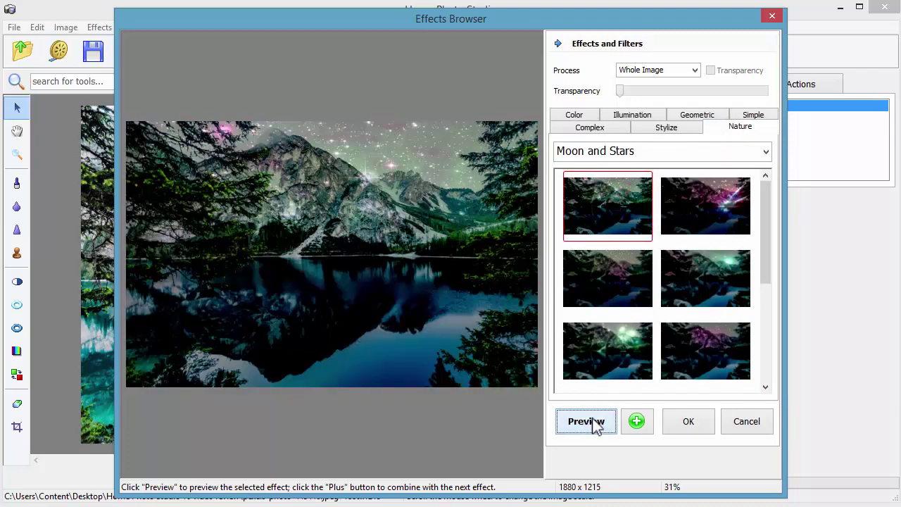
pyautogui.click(702, 276)
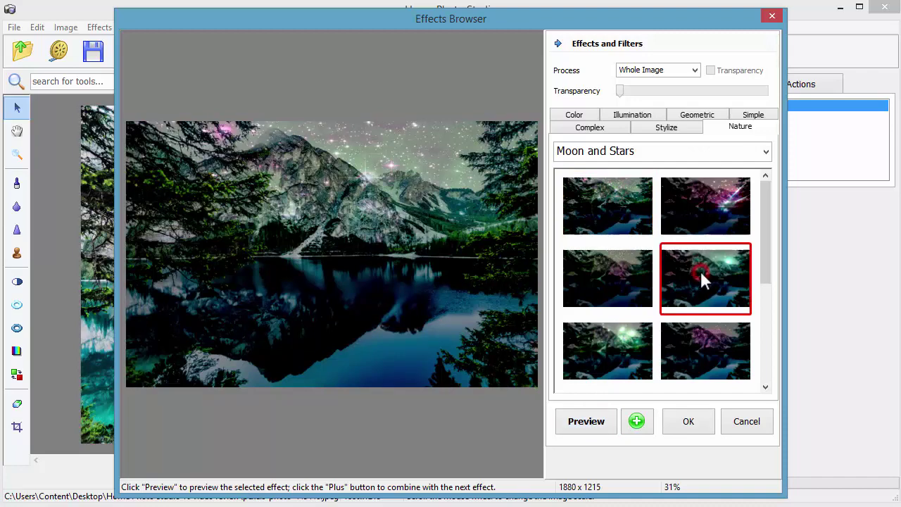
pyautogui.click(586, 429)
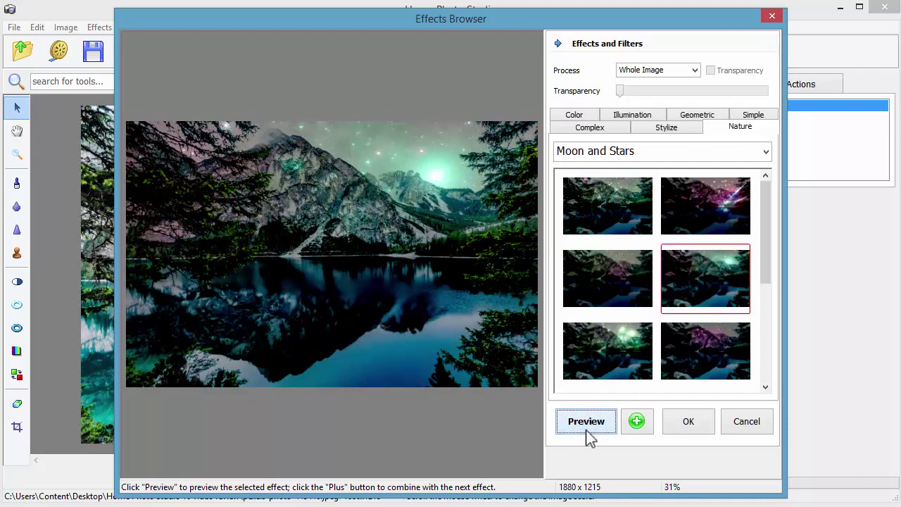
pyautogui.click(692, 420)
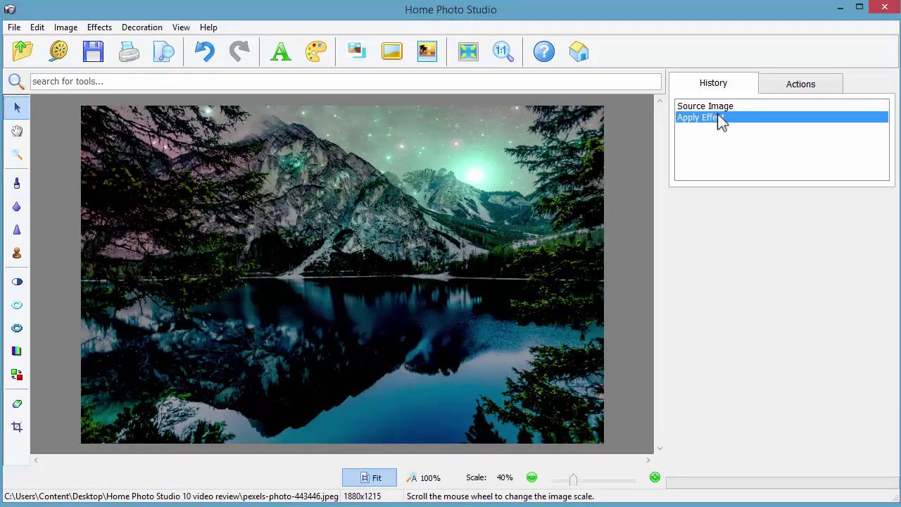
pyautogui.click(715, 108)
pyautogui.click(715, 118)
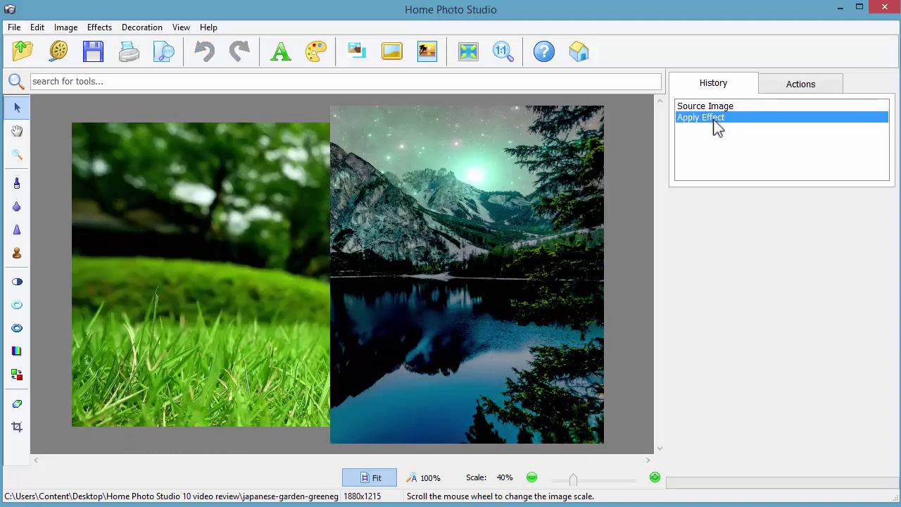
# Step: Start a montage on the grass photo with Butterfly 4.jpg added as a layer
pyautogui.click(357, 59)
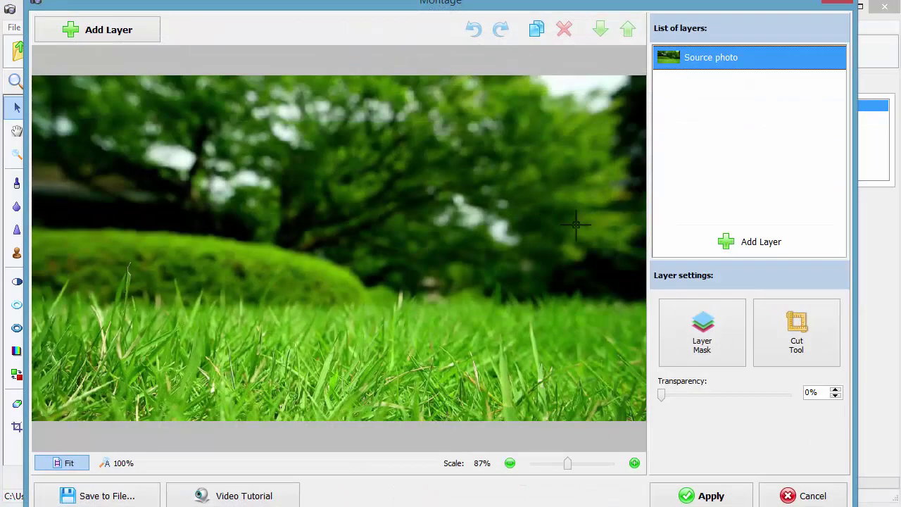
pyautogui.click(732, 246)
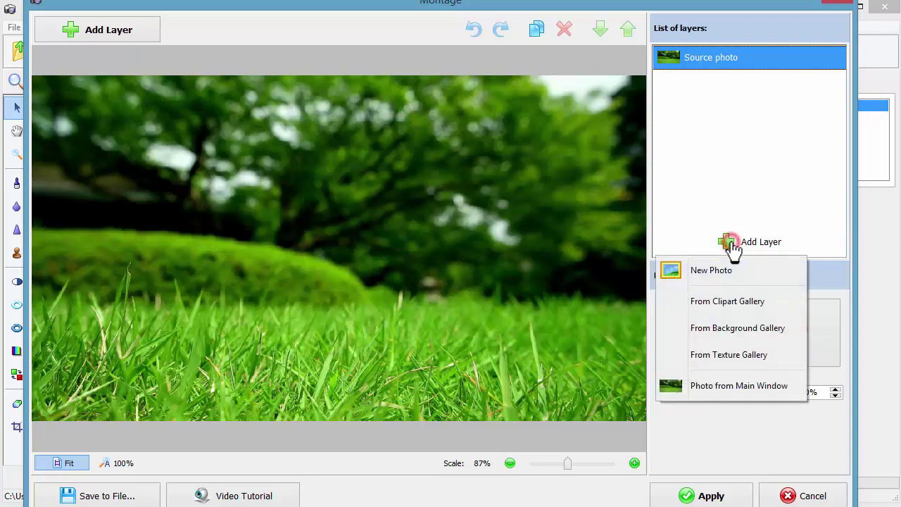
pyautogui.click(719, 282)
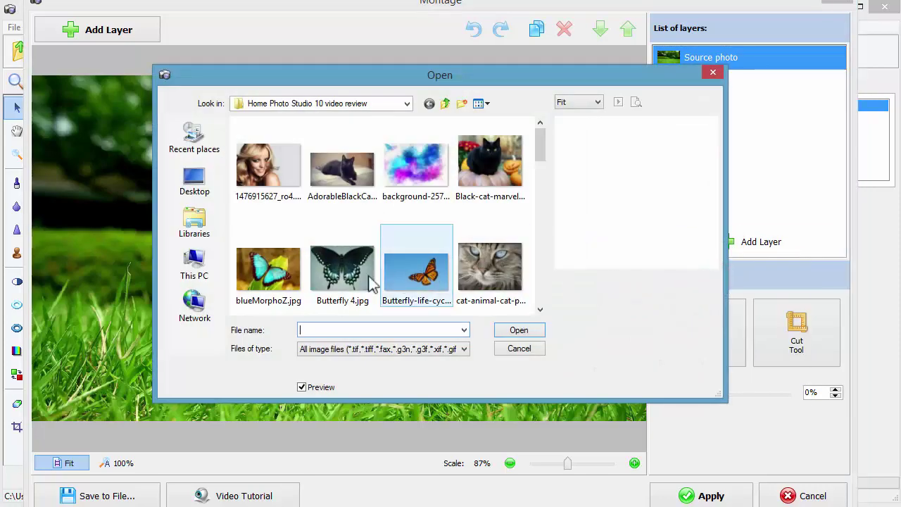
pyautogui.click(342, 267)
pyautogui.click(532, 333)
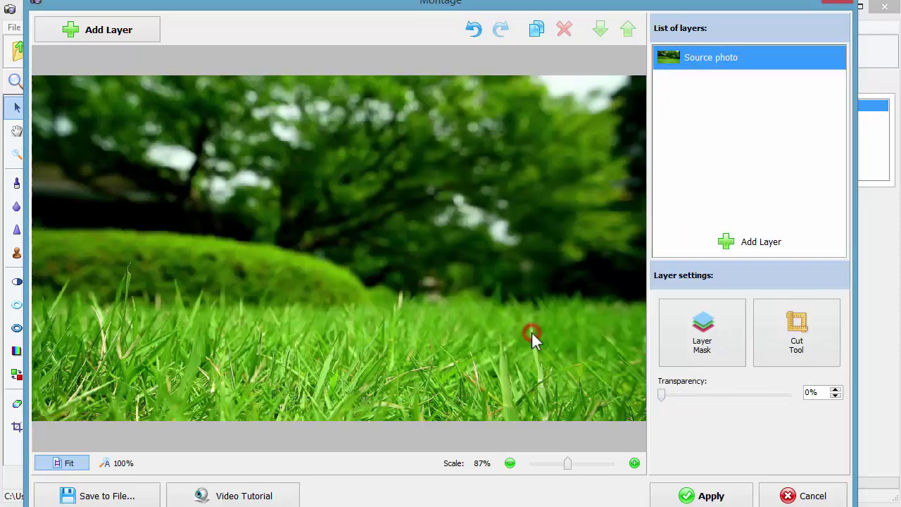
# Step: Select the butterfly's wings and body with the Cut Tool's magic wand
pyautogui.click(793, 341)
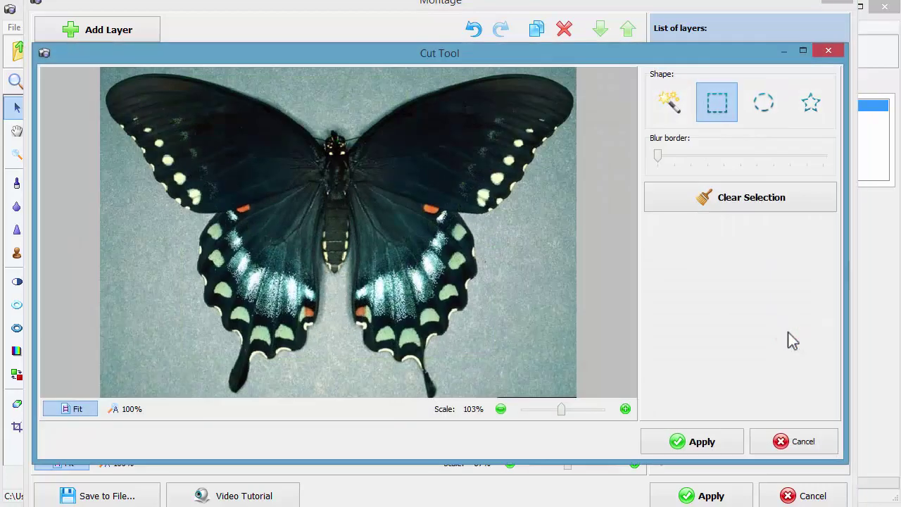
pyautogui.click(672, 106)
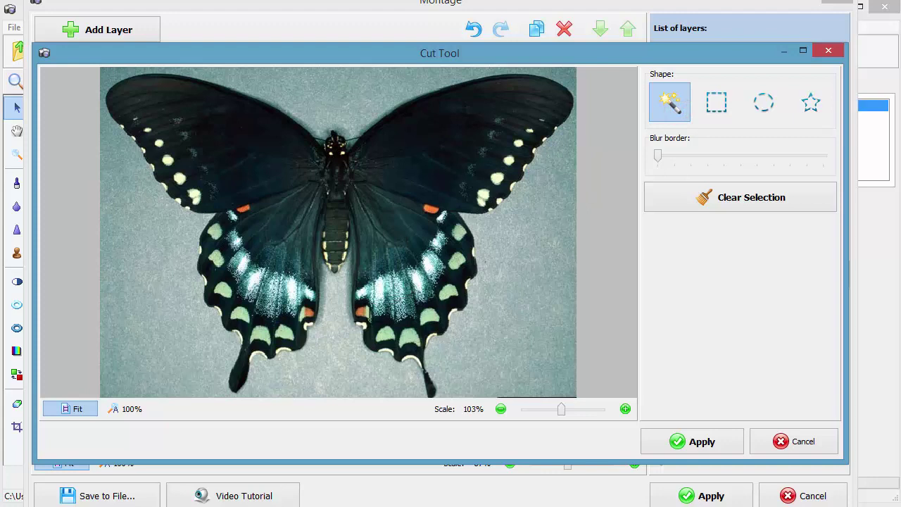
pyautogui.click(369, 338)
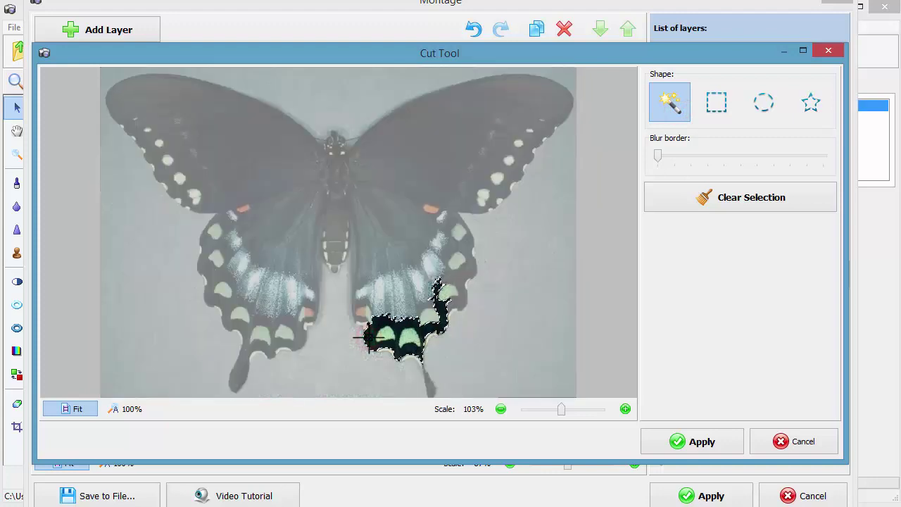
pyautogui.click(374, 221)
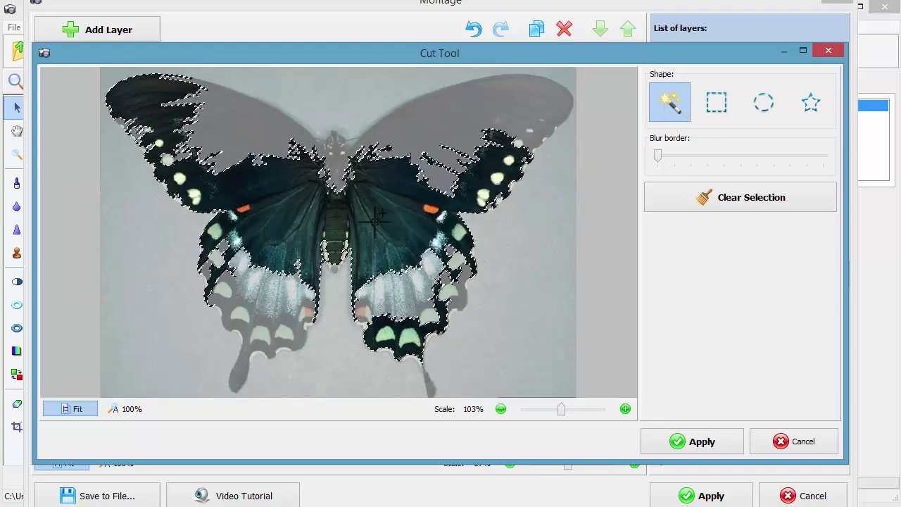
pyautogui.click(415, 118)
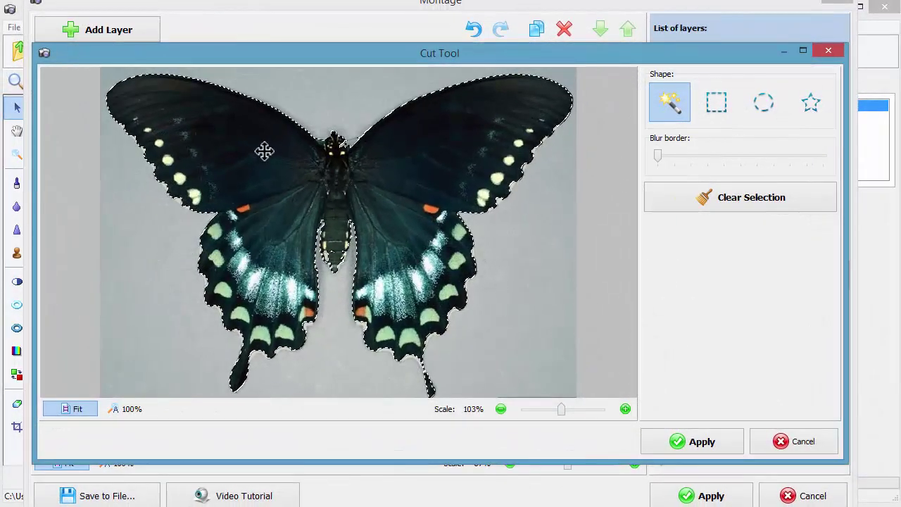
# Step: Tilt the cut-out butterfly to -42°, shrink it, shift it right, and merge the montage
pyautogui.click(705, 442)
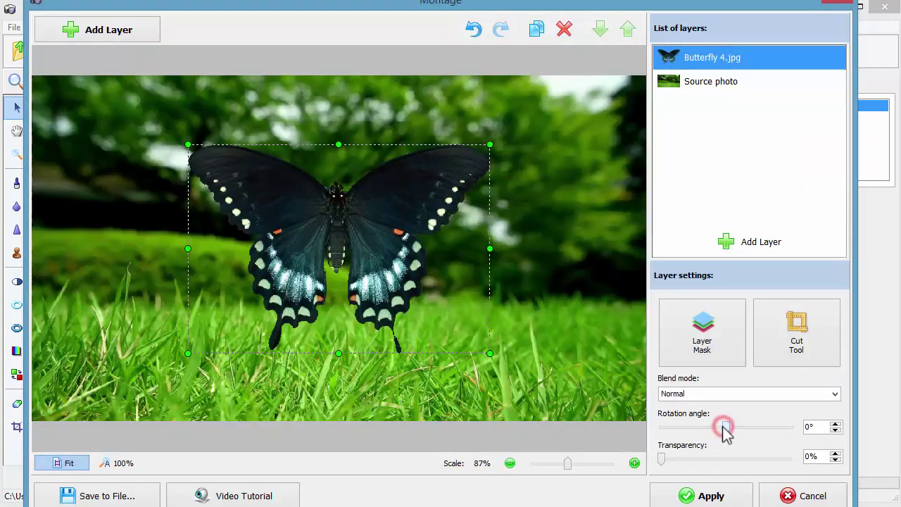
pyautogui.moveTo(724, 427); pyautogui.dragTo(711, 427)
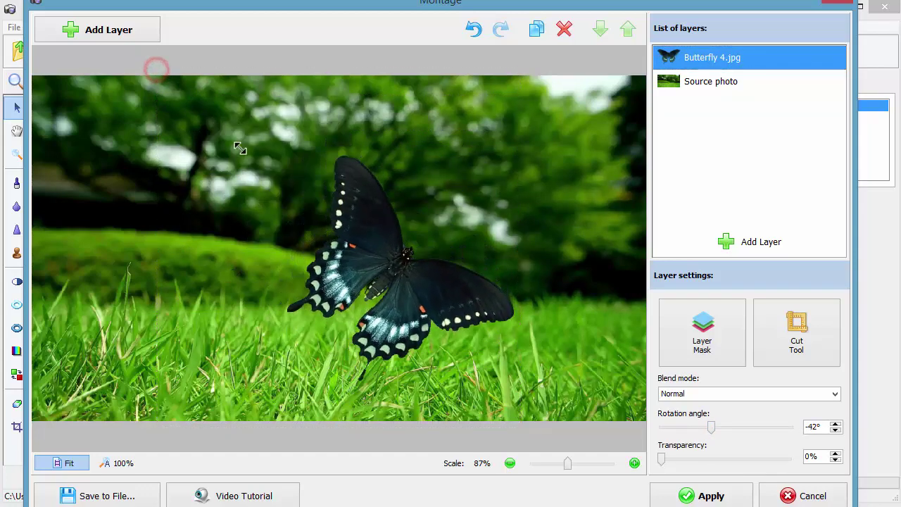
pyautogui.moveTo(156, 71); pyautogui.dragTo(259, 189)
pyautogui.moveTo(434, 336)
pyautogui.mouseDown()
pyautogui.moveTo(495, 265)
pyautogui.moveTo(469, 268)
pyautogui.mouseUp()
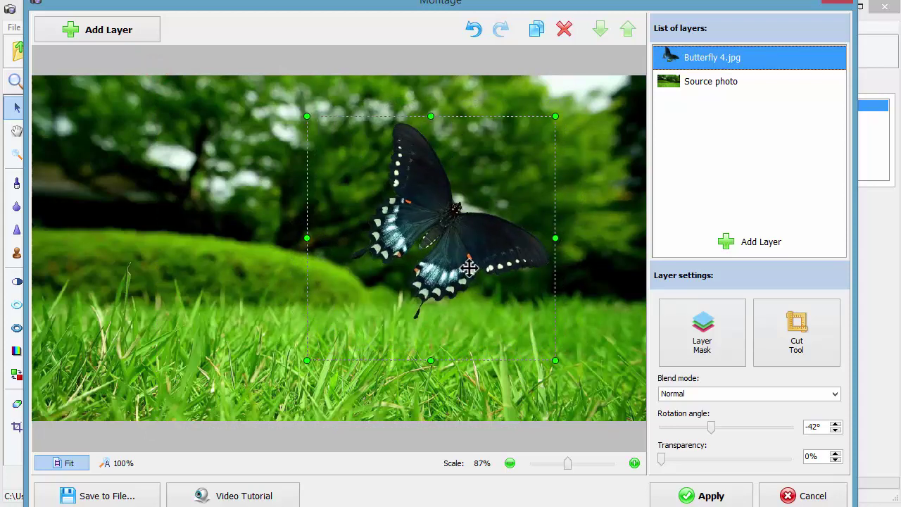
pyautogui.click(691, 497)
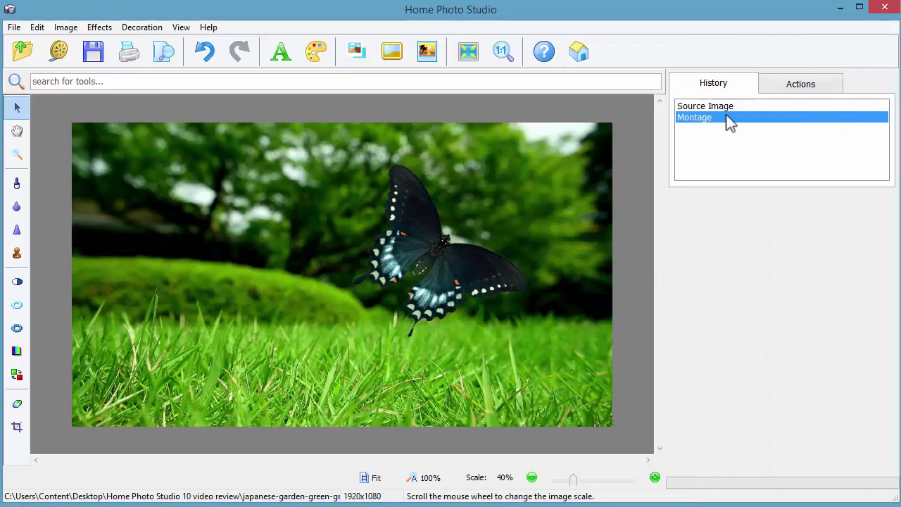
# Step: Compare the photo before and after the montage, then preview the gold studded frame
pyautogui.click(711, 107)
pyautogui.click(707, 118)
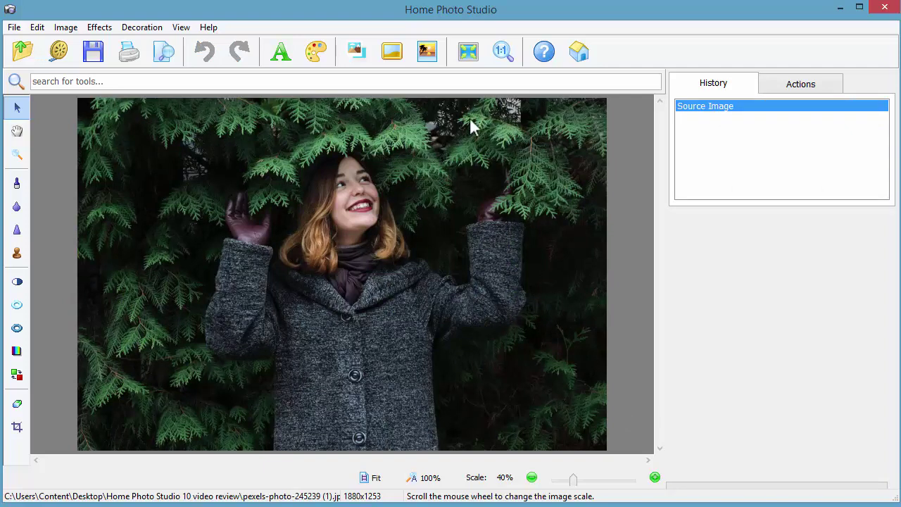
pyautogui.click(392, 51)
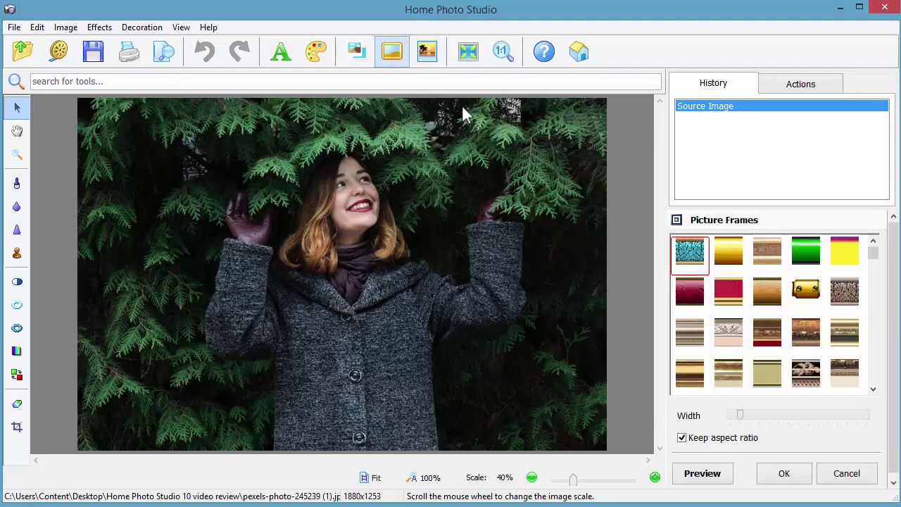
pyautogui.click(805, 289)
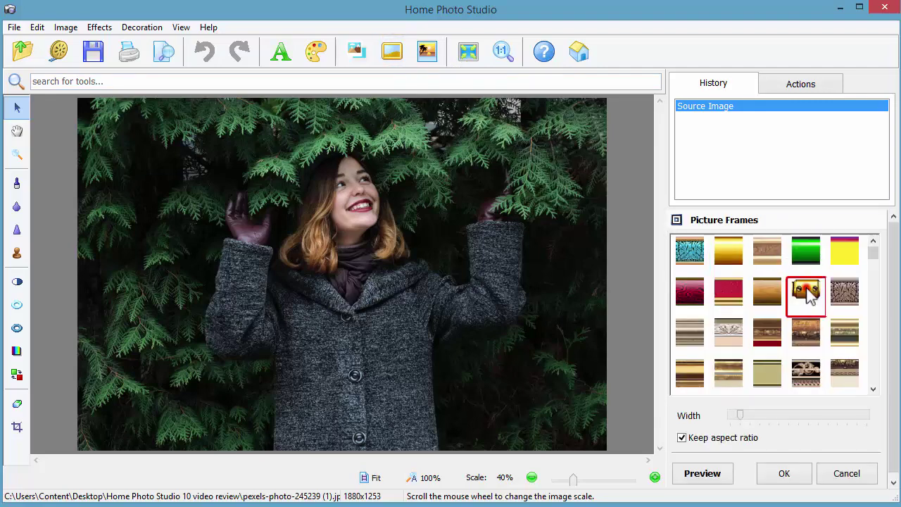
pyautogui.click(702, 474)
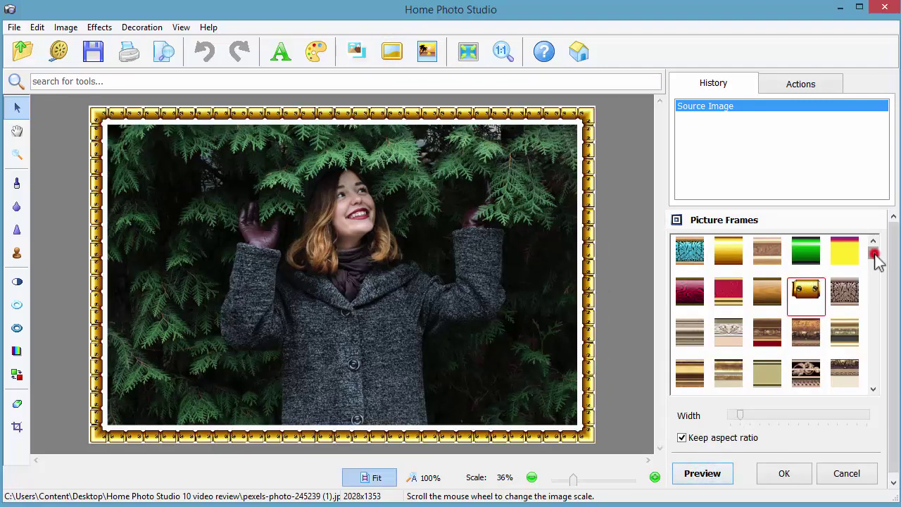
# Step: Preview other frames further down the list, ending with the yellow patterned frame
pyautogui.moveTo(876, 257); pyautogui.dragTo(871, 393)
pyautogui.click(804, 338)
pyautogui.click(712, 473)
pyautogui.click(844, 323)
pyautogui.click(719, 473)
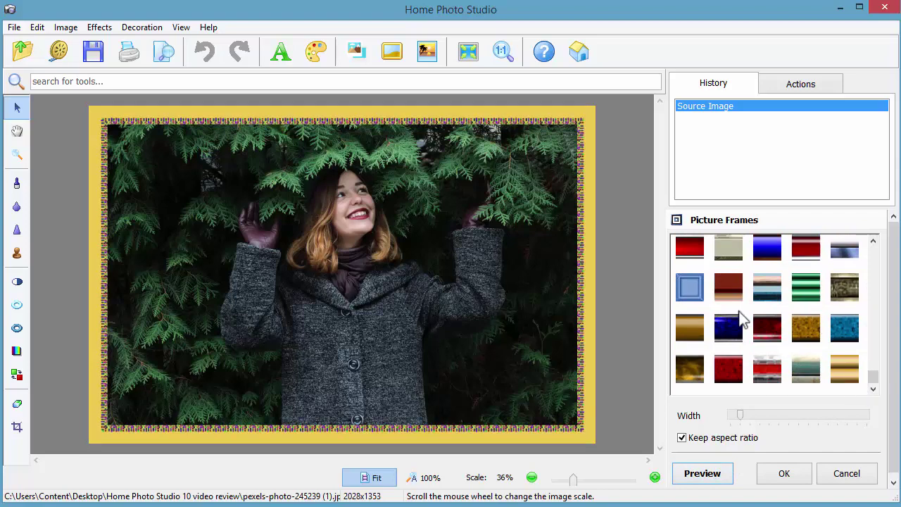
# Step: Discard the frame preview and browse the Basic through Dreamworld card templates
pyautogui.click(428, 51)
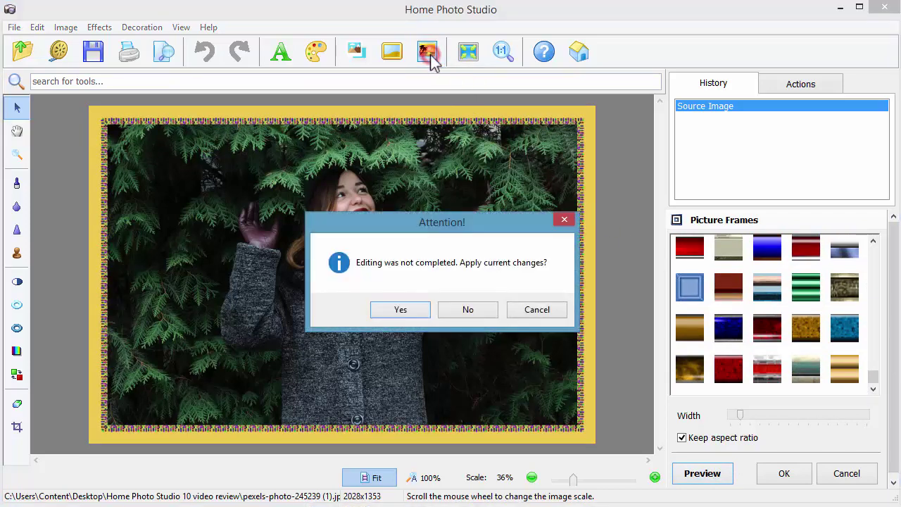
pyautogui.click(470, 310)
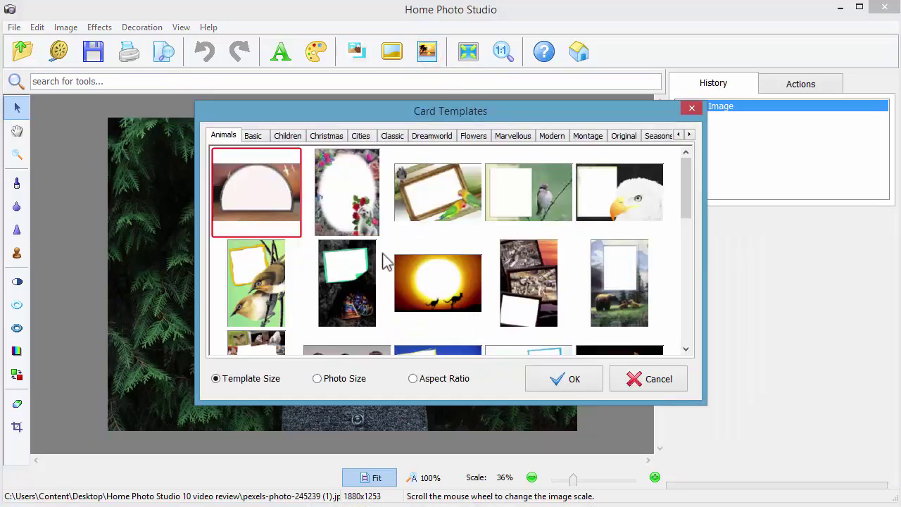
pyautogui.click(252, 135)
pyautogui.click(287, 135)
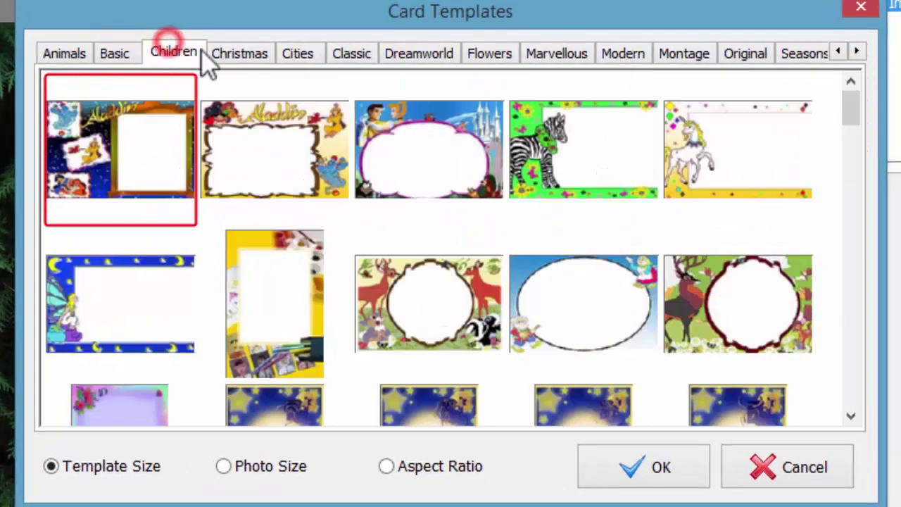
pyautogui.click(244, 53)
pyautogui.click(301, 53)
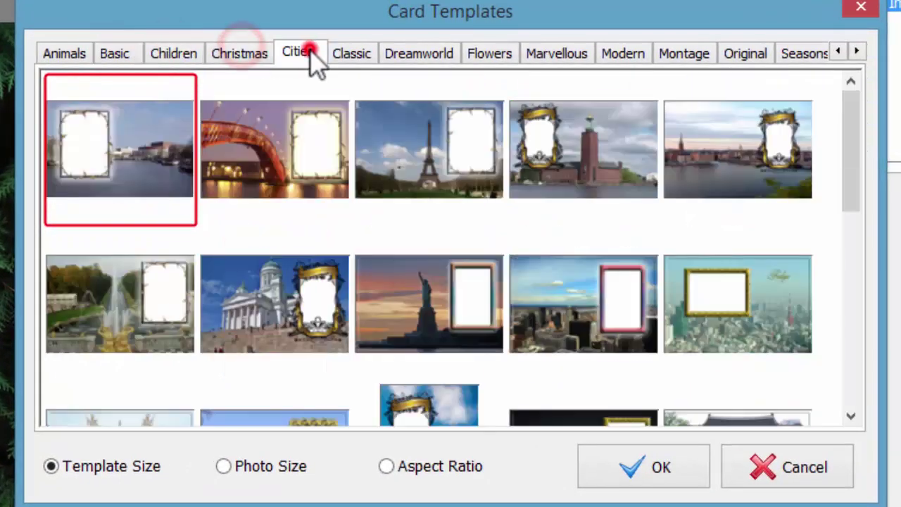
pyautogui.click(362, 55)
pyautogui.click(422, 55)
# Step: Browse the remaining template categories and pick the corkboard collage template from Seasons
pyautogui.click(492, 55)
pyautogui.click(573, 55)
pyautogui.click(628, 55)
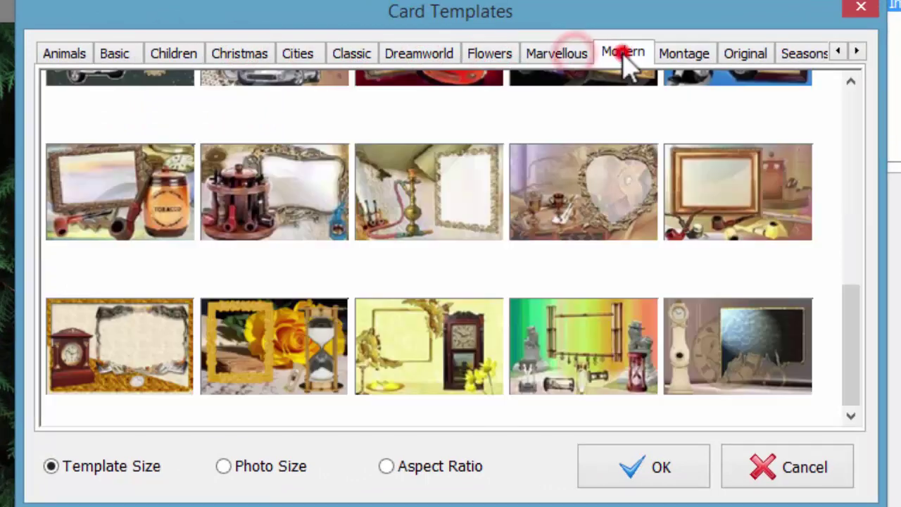
pyautogui.click(679, 56)
pyautogui.click(733, 57)
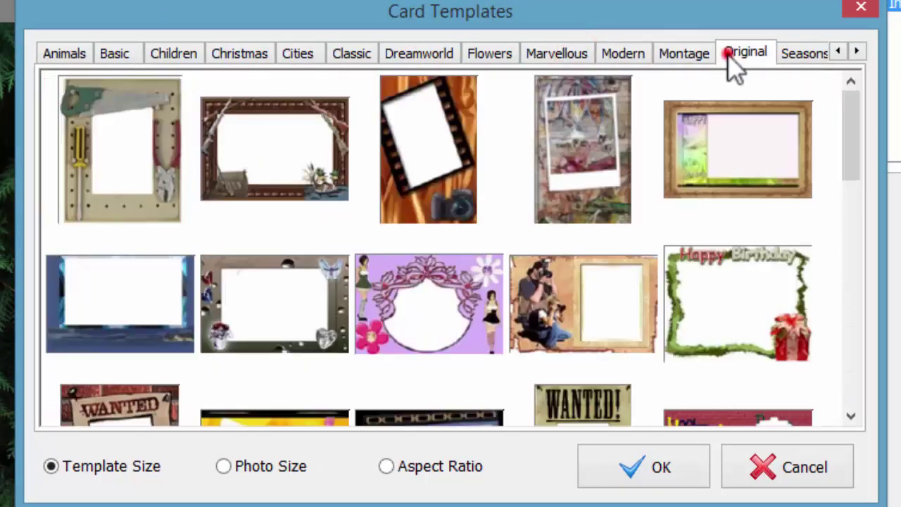
pyautogui.click(792, 55)
pyautogui.click(798, 56)
pyautogui.click(802, 58)
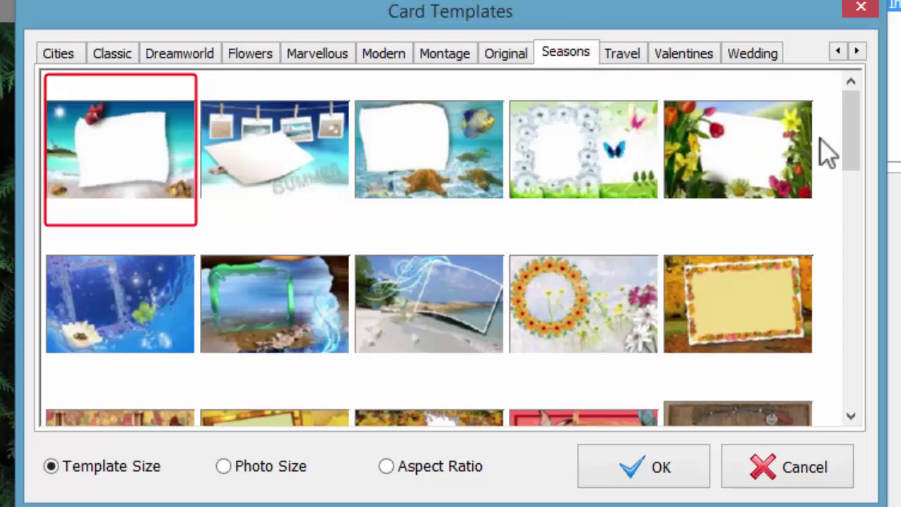
pyautogui.moveTo(852, 123)
pyautogui.mouseDown()
pyautogui.moveTo(857, 236)
pyautogui.moveTo(833, 376)
pyautogui.mouseUp()
pyautogui.click(560, 304)
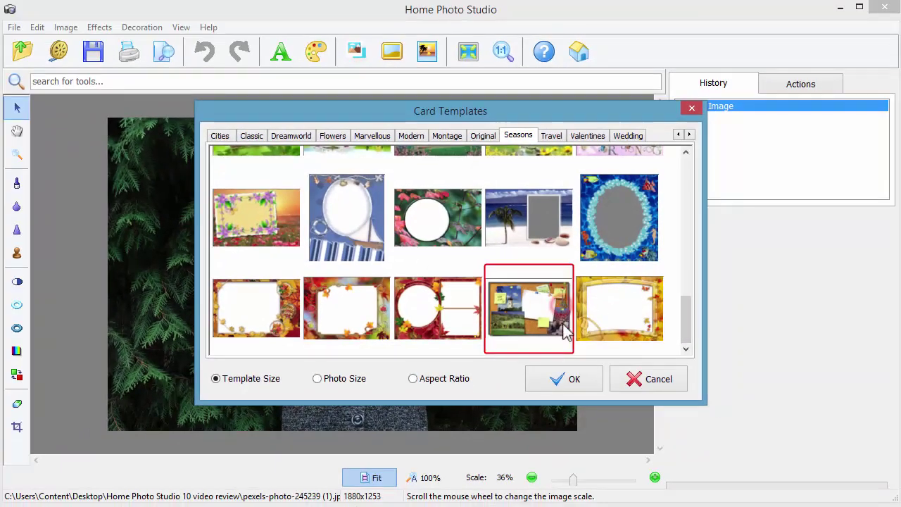
# Step: Place the portrait in the corkboard card, resize it, rotate it -15°, and apply
pyautogui.click(569, 380)
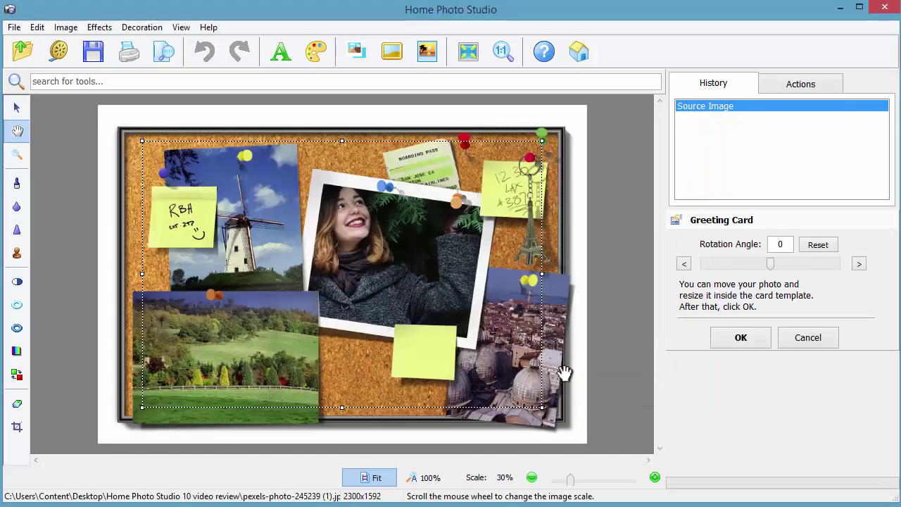
pyautogui.moveTo(541, 143); pyautogui.dragTo(495, 169)
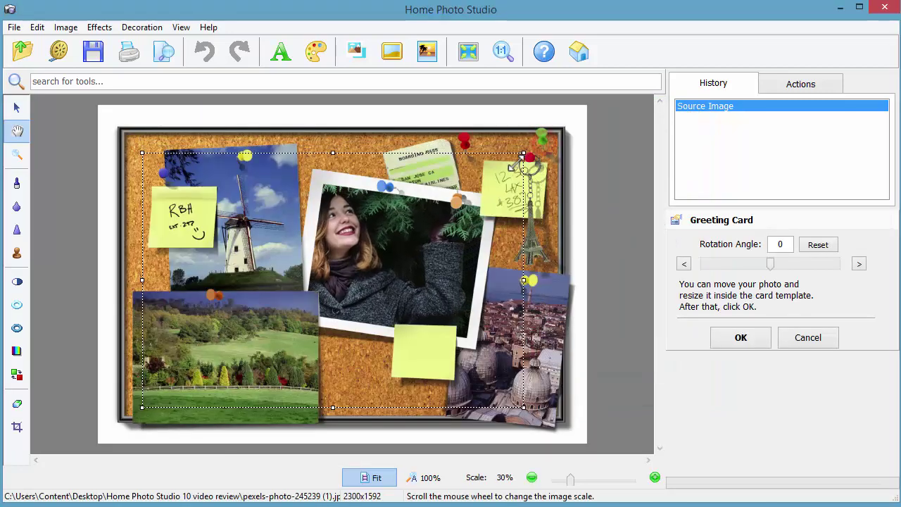
pyautogui.moveTo(373, 261); pyautogui.dragTo(455, 269)
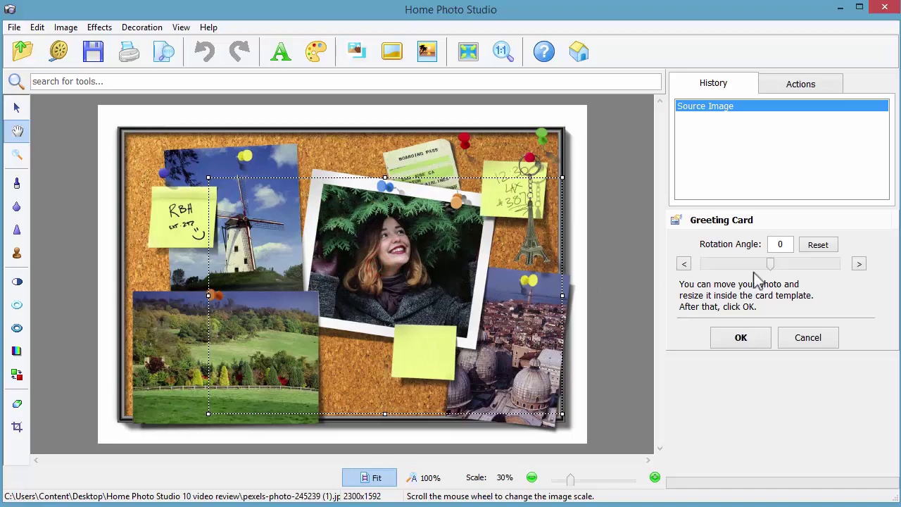
pyautogui.moveTo(767, 265); pyautogui.dragTo(765, 264)
pyautogui.moveTo(200, 154); pyautogui.dragTo(350, 243)
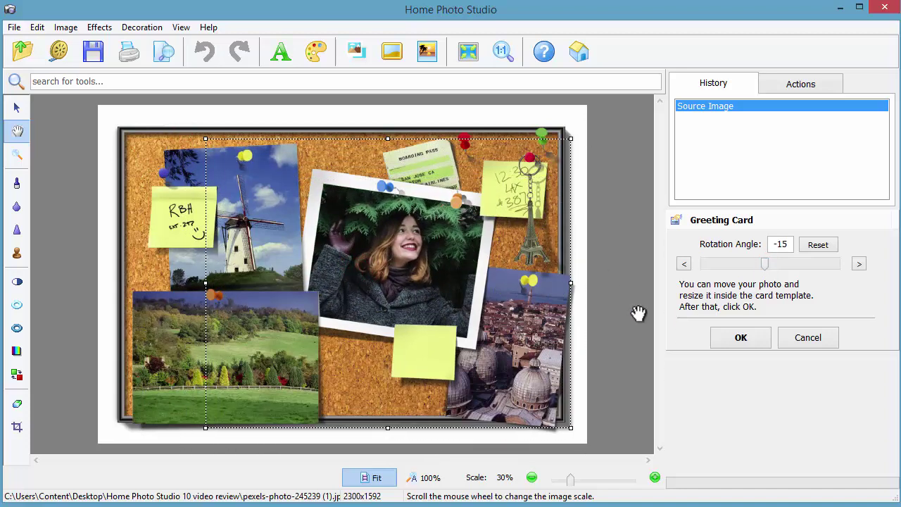
pyautogui.click(737, 339)
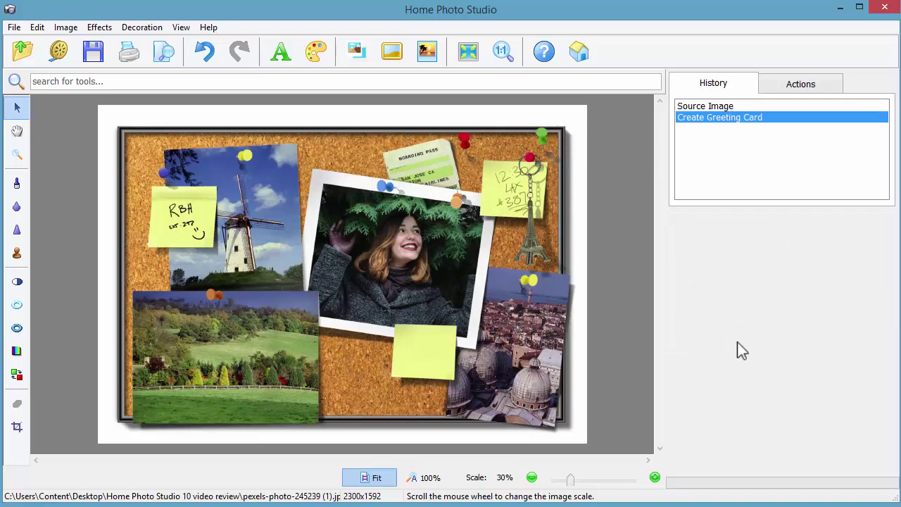